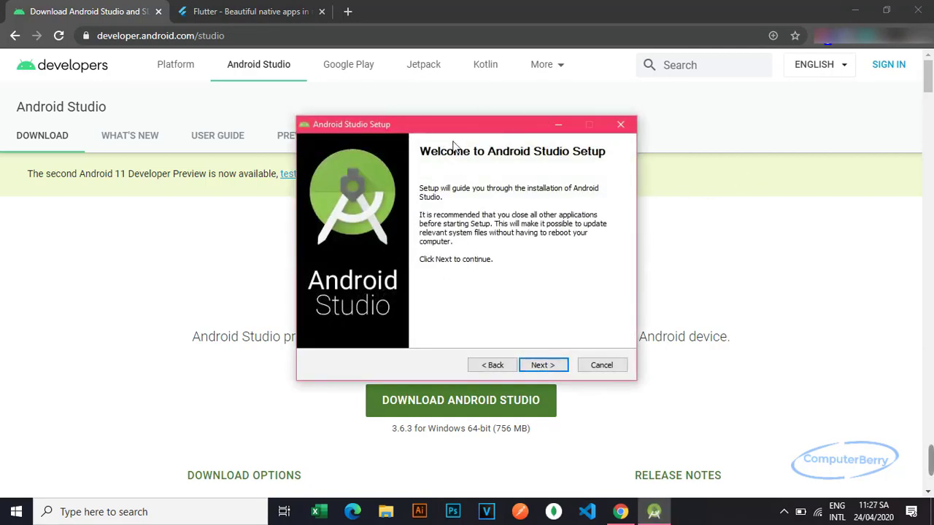
Step: Install Android Studio with the Android Virtual Device component, keeping the default install location and the Android Studio Start Menu folder
{"action": "left_click", "coordinate": [543, 368]}
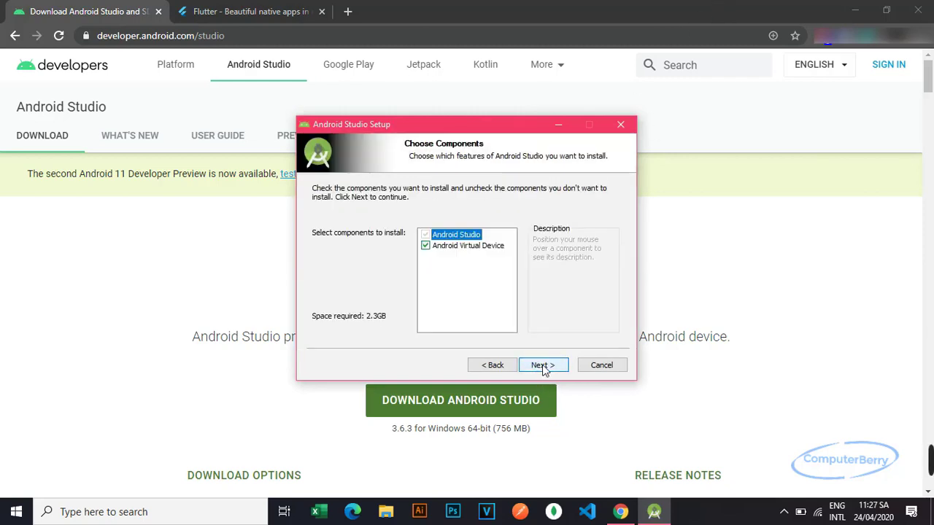
{"action": "left_click", "coordinate": [426, 247]}
{"action": "left_click", "coordinate": [426, 247]}
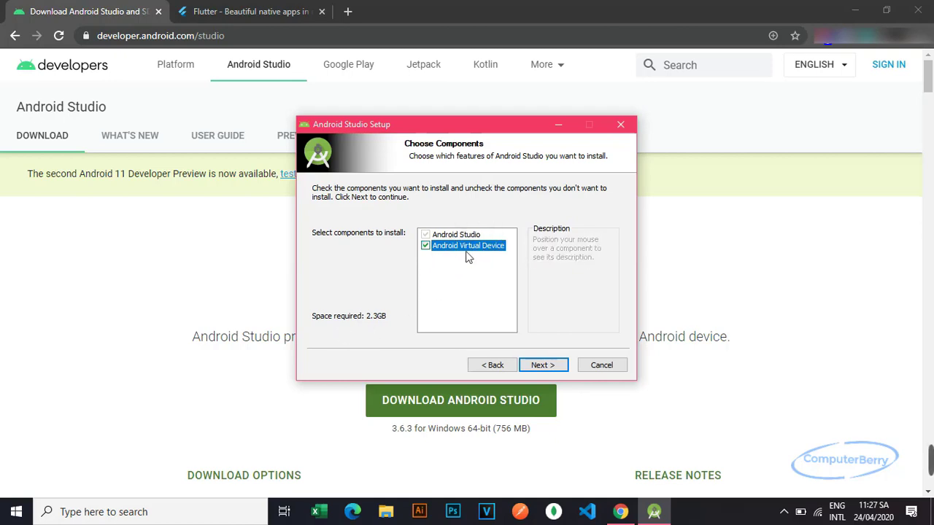
{"action": "left_click", "coordinate": [540, 364]}
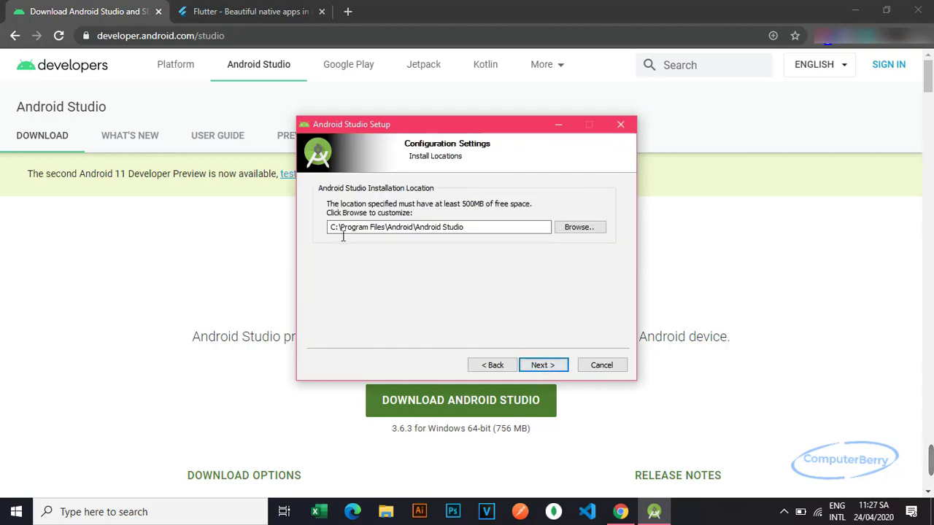
{"action": "left_click", "coordinate": [542, 371]}
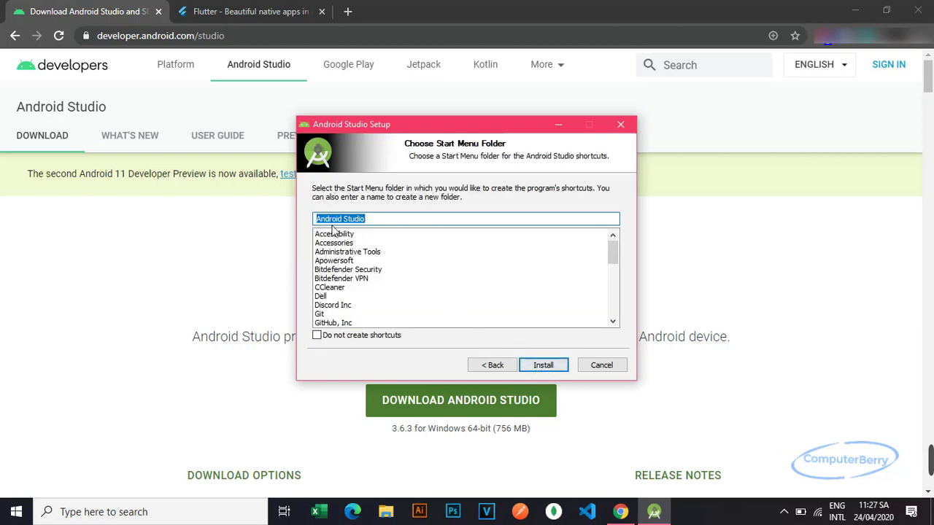
{"action": "left_click", "coordinate": [542, 368]}
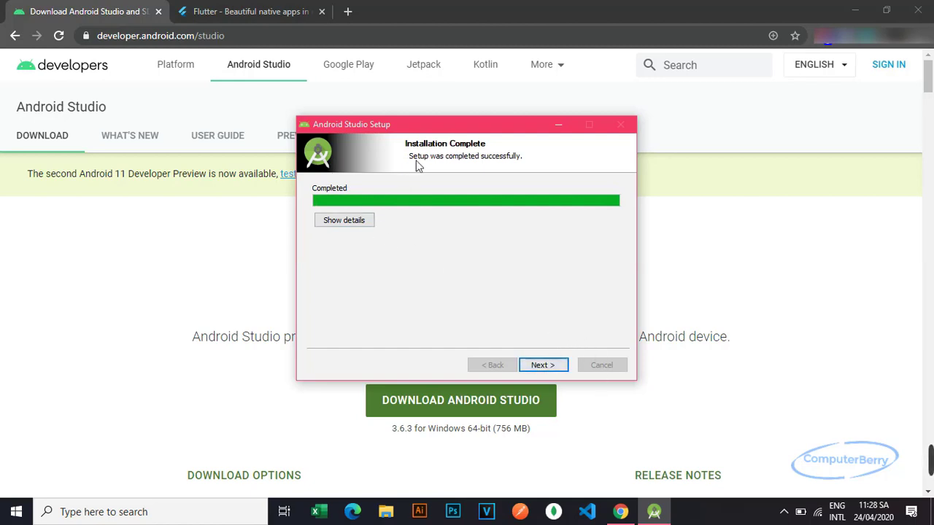
Step: Finish the Android Studio setup with Start Android Studio enabled and minimize the browser
{"action": "left_click", "coordinate": [549, 365]}
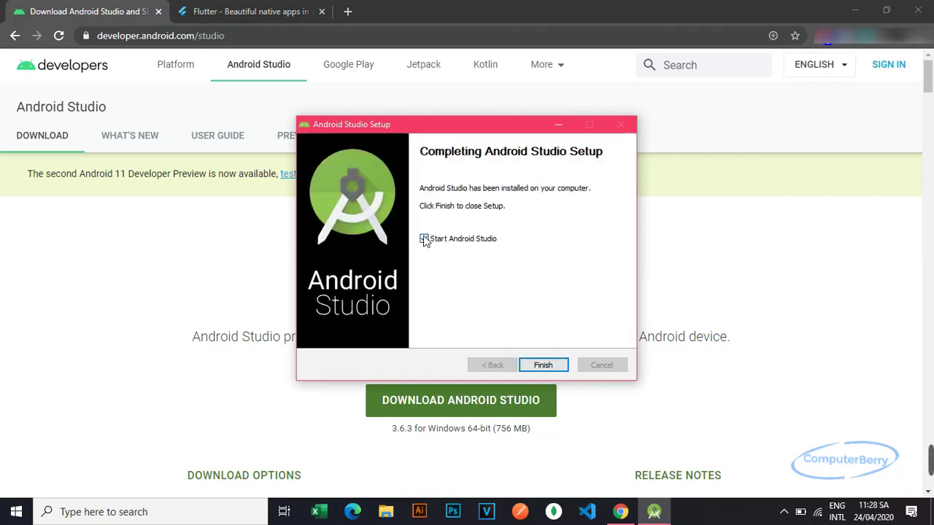
{"action": "left_click", "coordinate": [544, 368]}
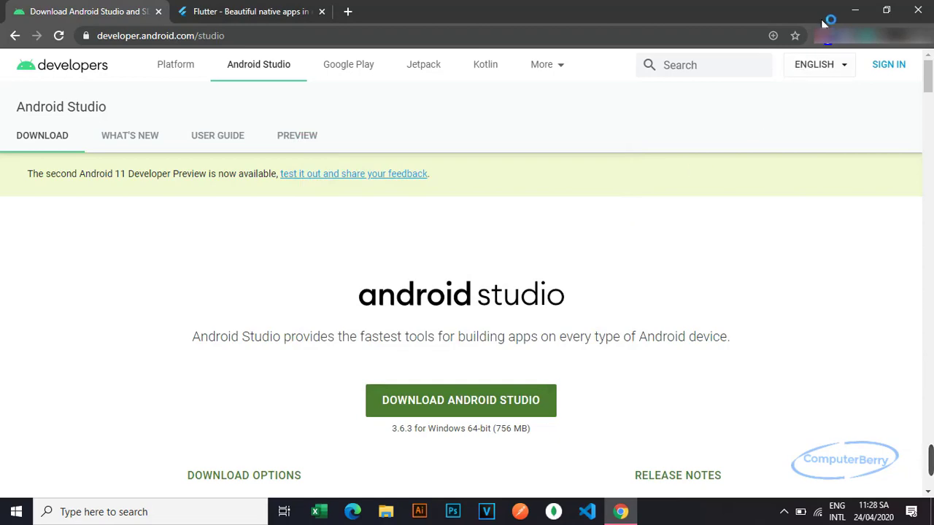
{"action": "left_click", "coordinate": [854, 19]}
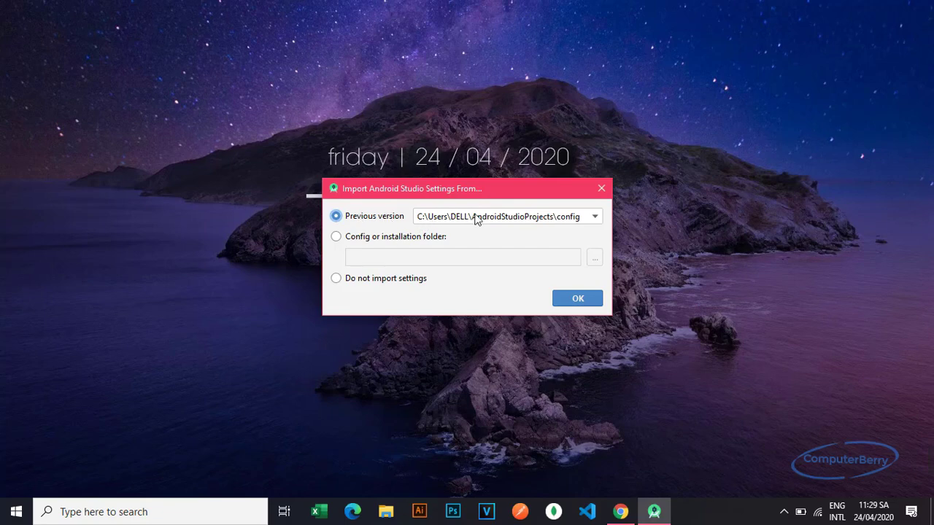
Step: Try to import settings from the previous version at C:\Users\DELL\AndroidStudioProjects\config and dismiss the import message
{"action": "left_click", "coordinate": [593, 216]}
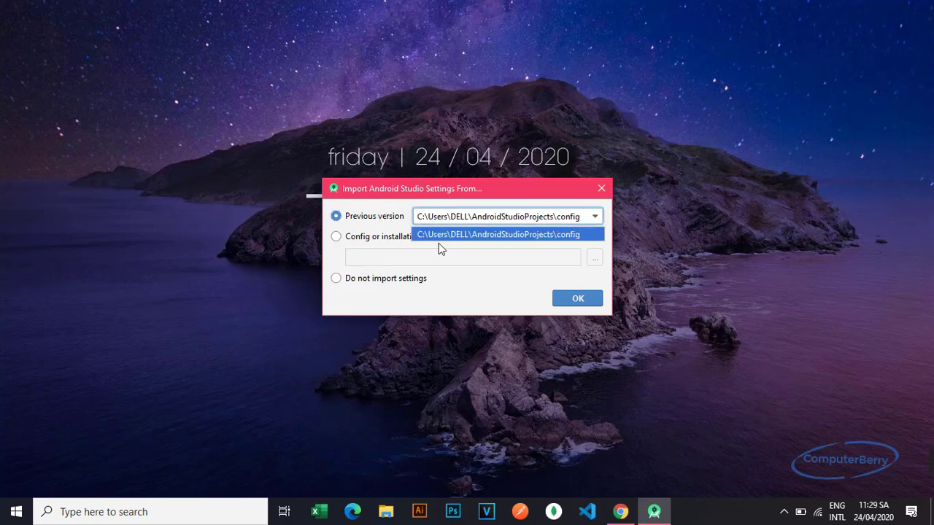
{"action": "left_click", "coordinate": [503, 234]}
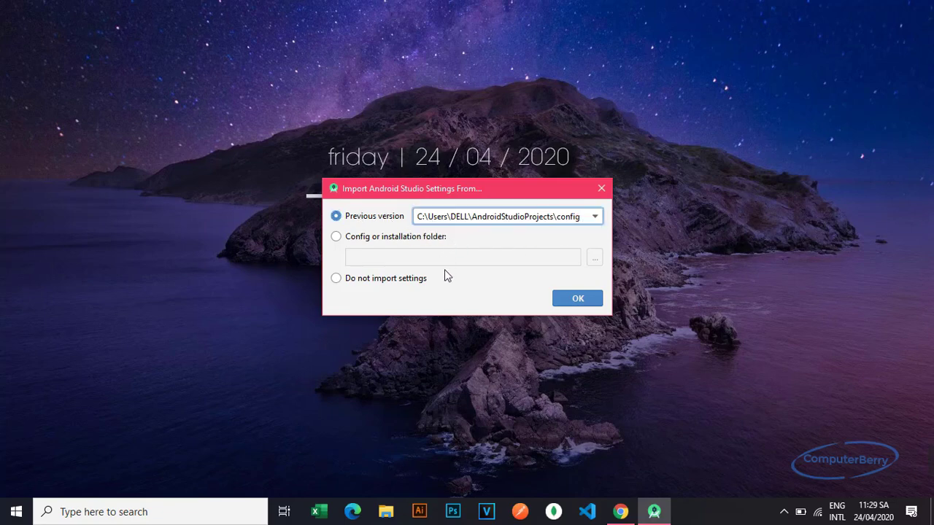
{"action": "left_click", "coordinate": [580, 304]}
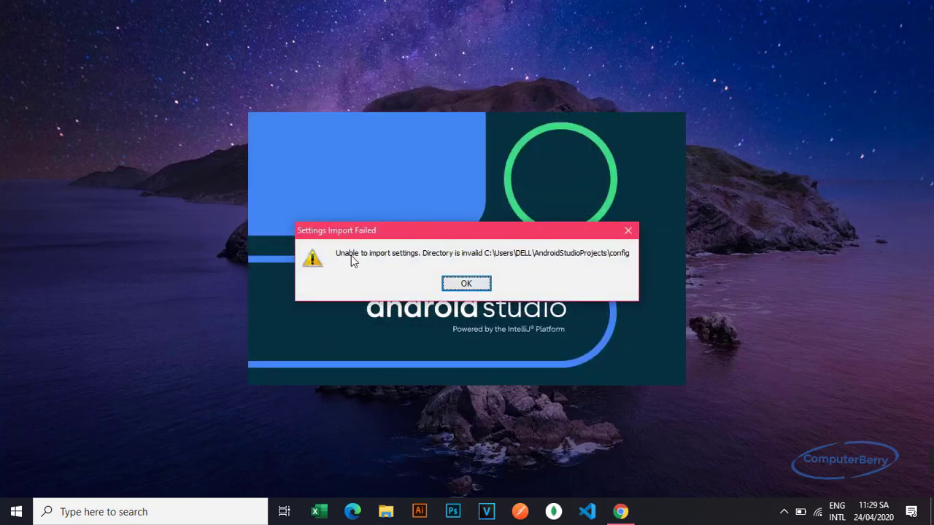
{"action": "left_click", "coordinate": [468, 283]}
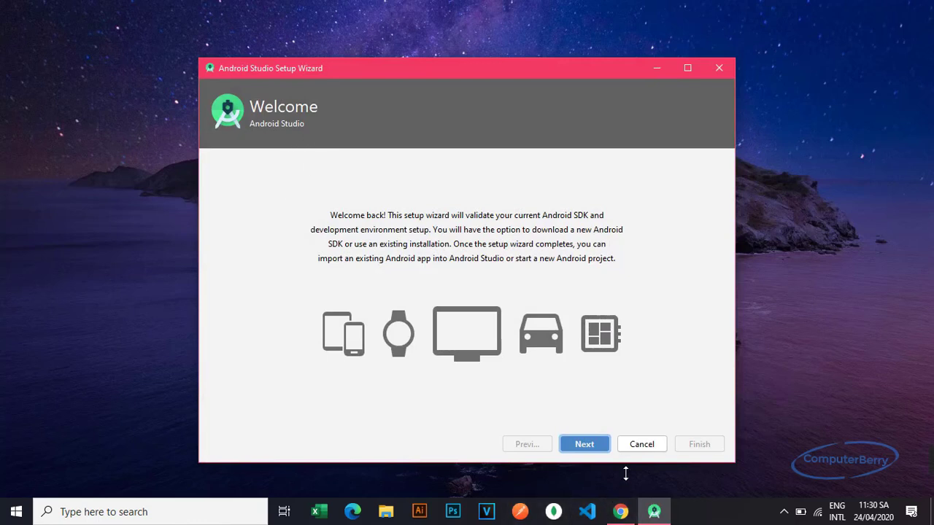
Step: Configure the setup wizard with the Standard install type and the Darcula UI theme
{"action": "left_click", "coordinate": [586, 445]}
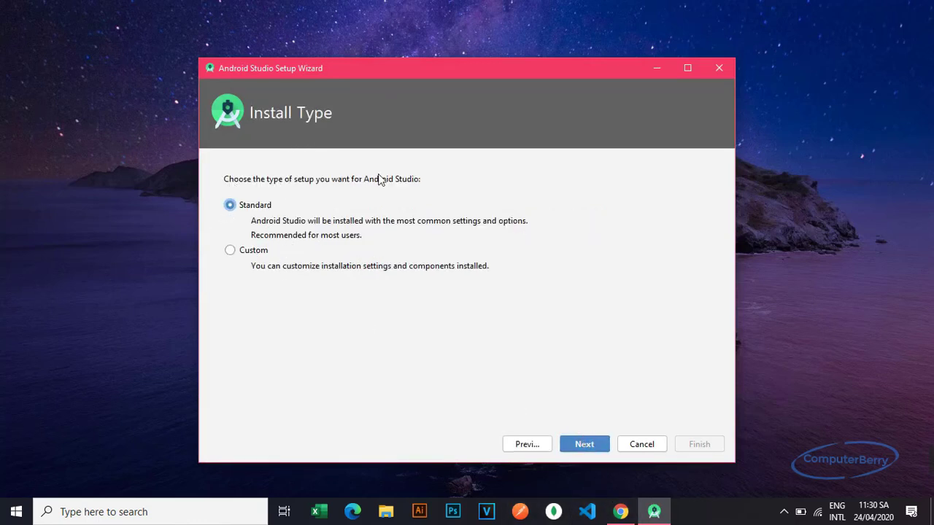
{"action": "left_click", "coordinate": [580, 439]}
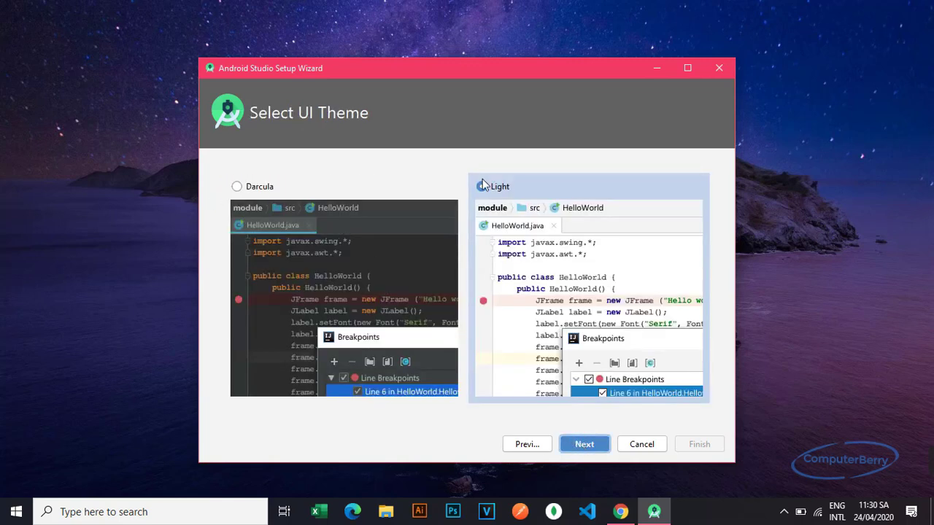
{"action": "left_click", "coordinate": [237, 187]}
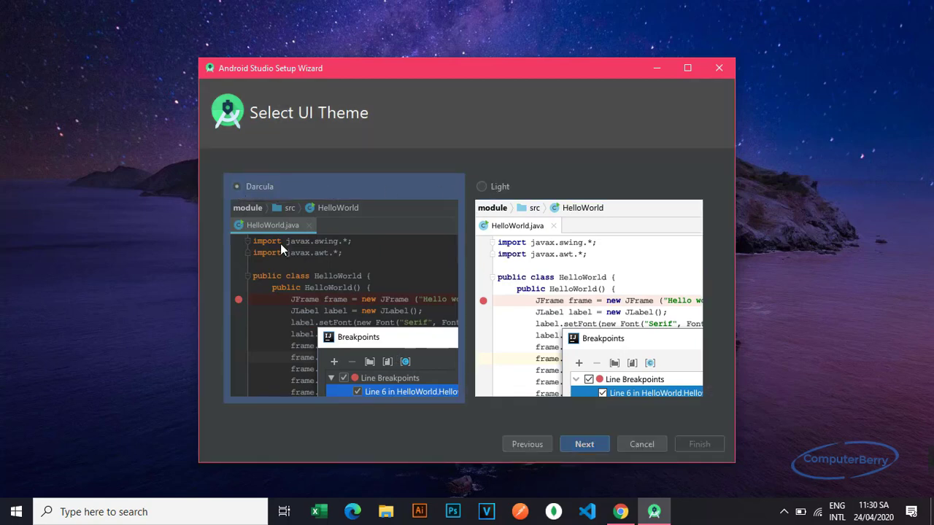
{"action": "left_click", "coordinate": [585, 445]}
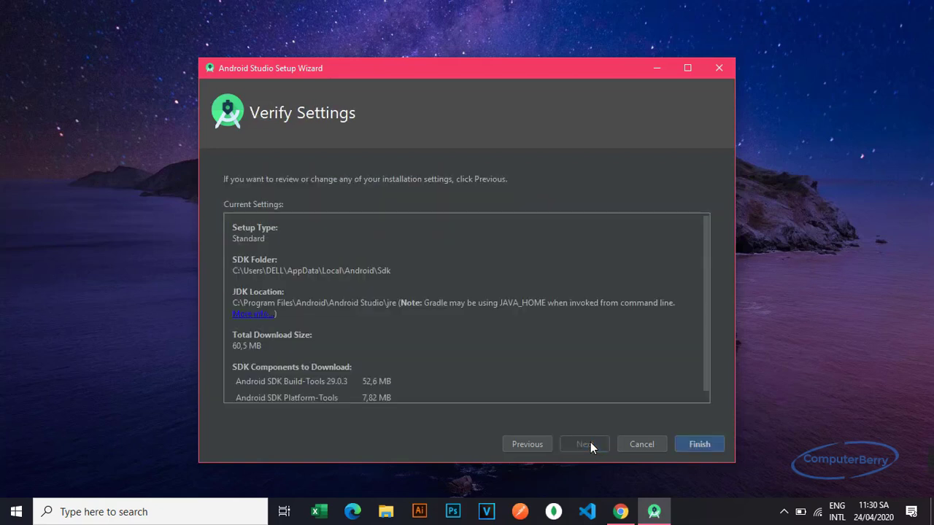
Step: Review the chosen settings, download the listed Android SDK components, and finish the setup wizard
{"action": "scroll", "coordinate": [321, 292], "scroll_direction": "down", "scroll_amount": 1}
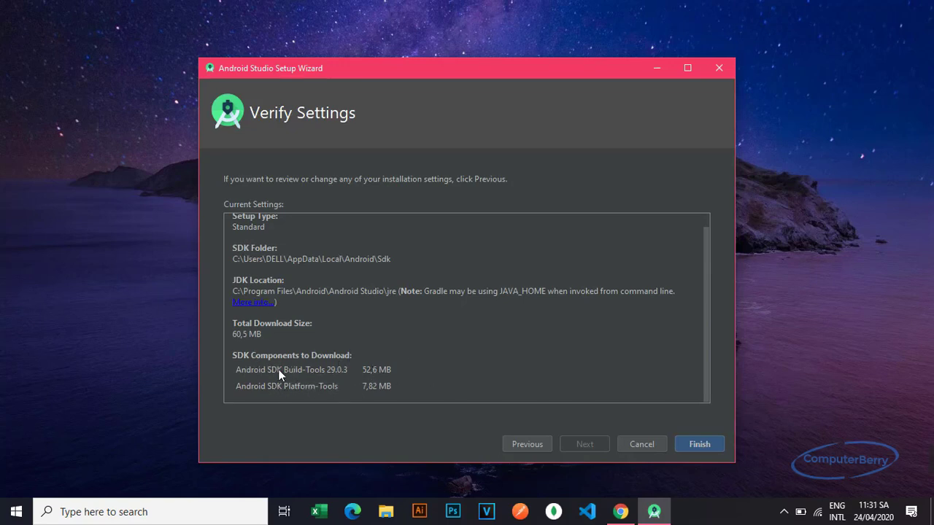
{"action": "left_click", "coordinate": [695, 447]}
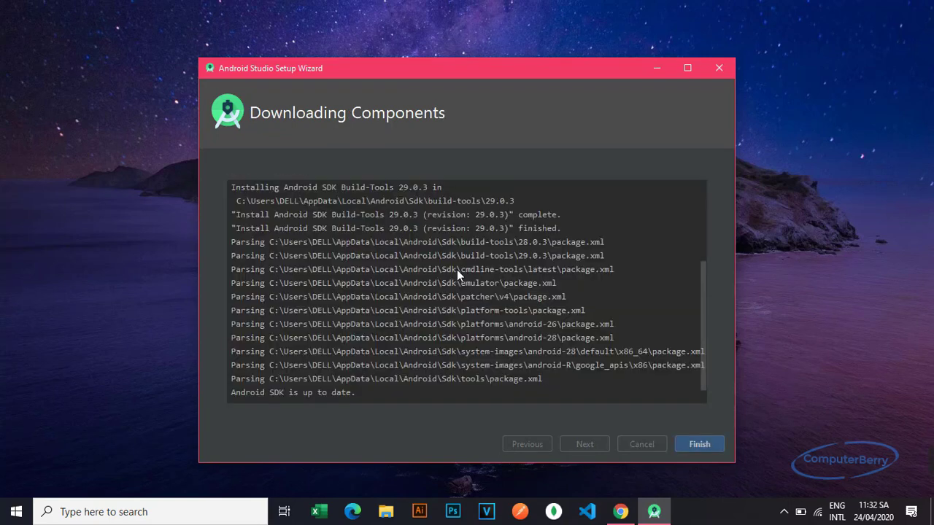
{"action": "left_click_drag", "start_coordinate": [244, 400], "coordinate": [493, 408]}
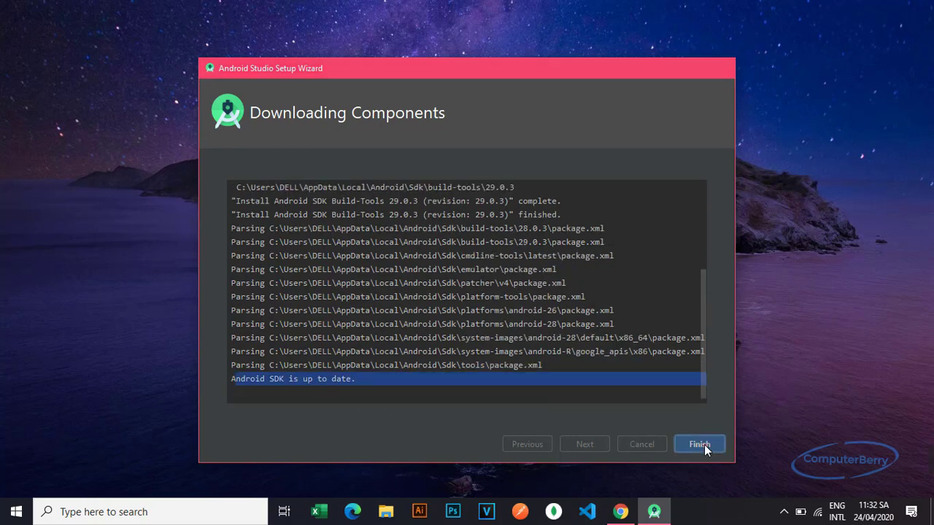
{"action": "left_click", "coordinate": [704, 444]}
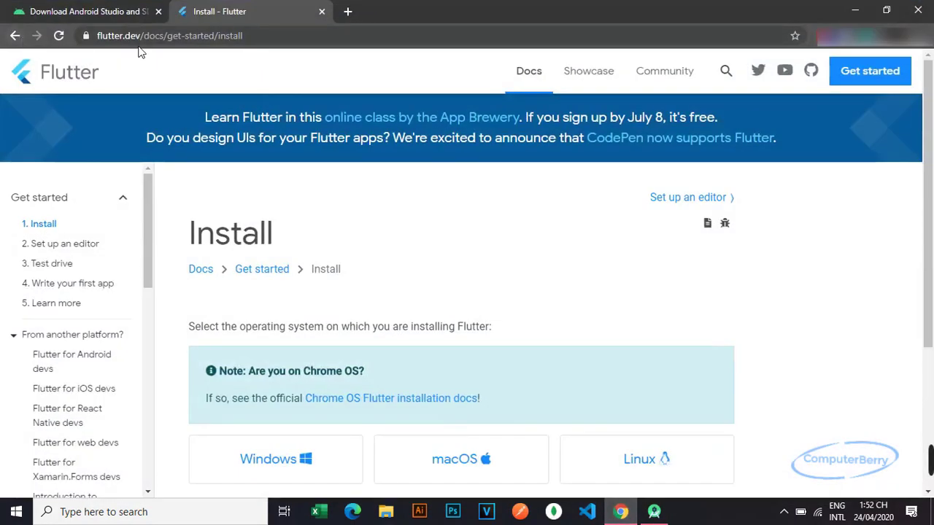
Step: Open Flutter's Windows installation instructions and review the SDK download and git clone options under Get the Flutter SDK
{"action": "scroll", "coordinate": [302, 298], "scroll_direction": "down", "scroll_amount": 2}
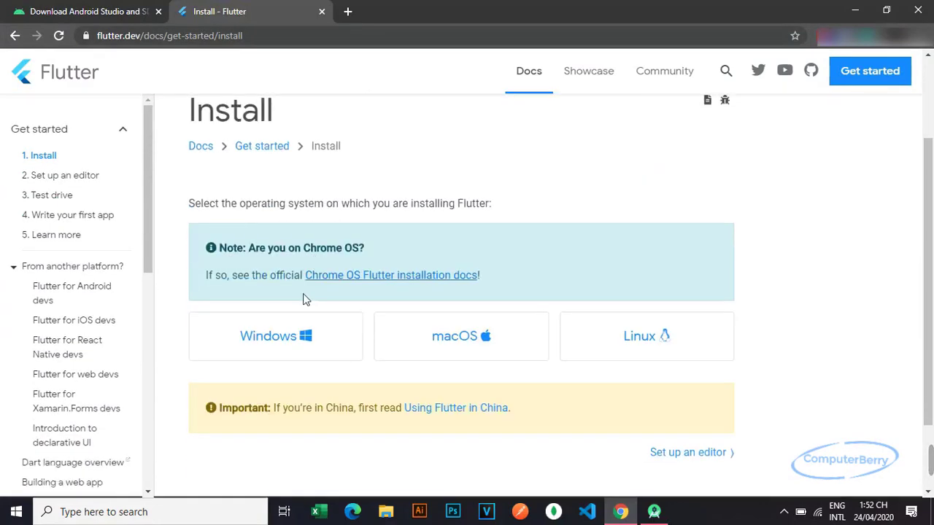
{"action": "left_click", "coordinate": [272, 337]}
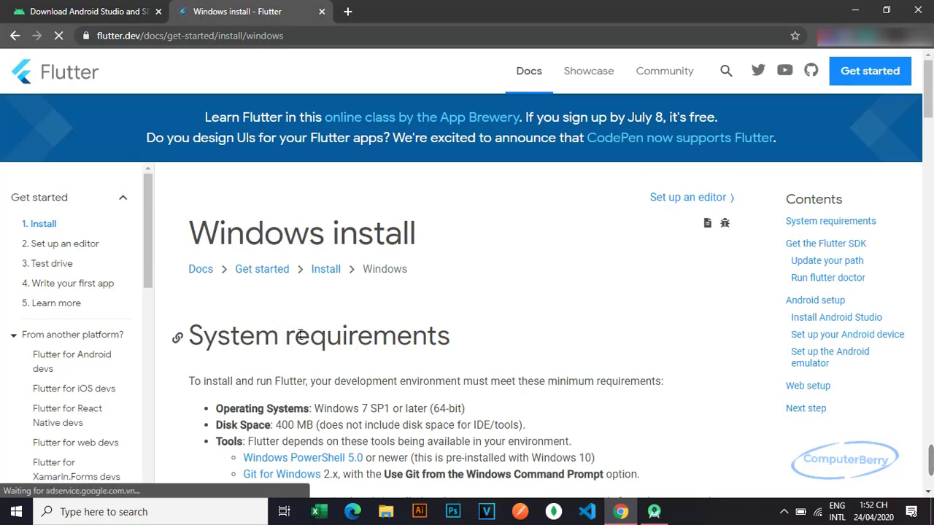
{"action": "scroll", "coordinate": [354, 433], "scroll_direction": "down", "scroll_amount": 3}
{"action": "scroll", "coordinate": [316, 373], "scroll_direction": "down", "scroll_amount": 3}
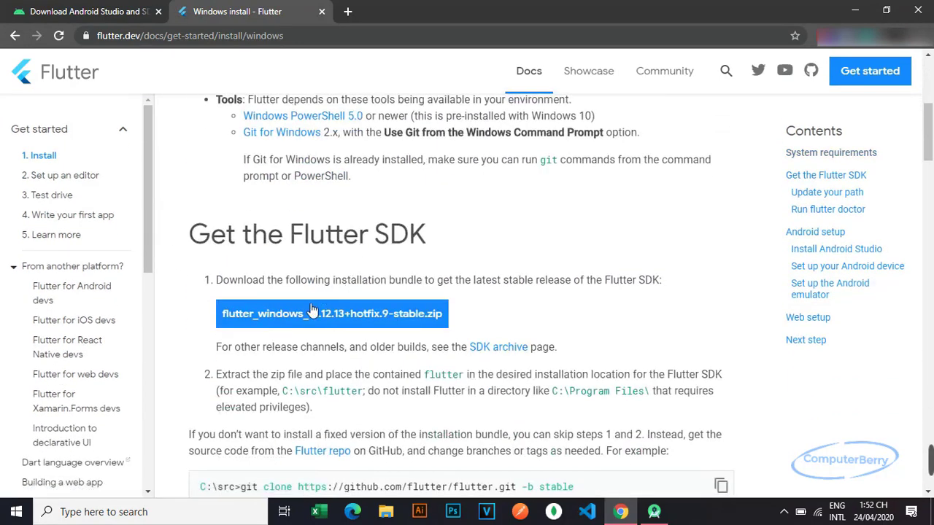
{"action": "left_click", "coordinate": [310, 250]}
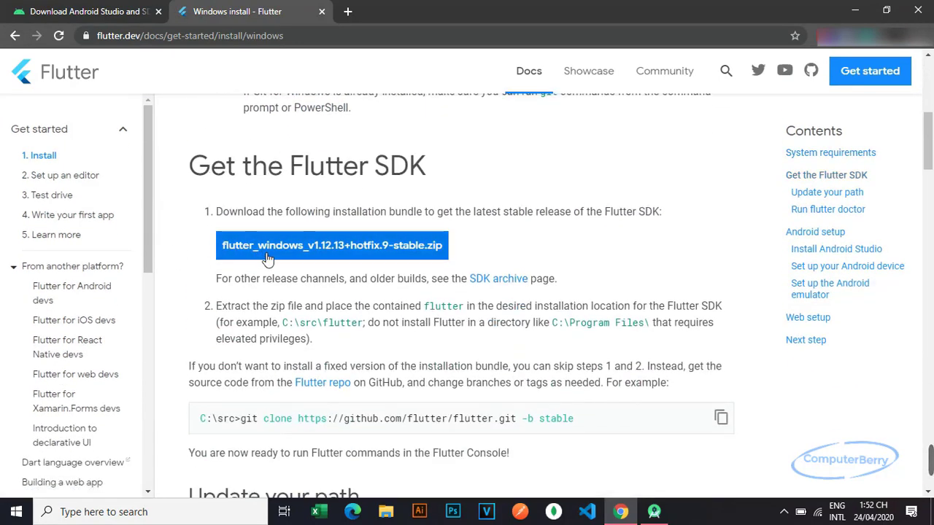
{"action": "scroll", "coordinate": [467, 264], "scroll_direction": "down", "scroll_amount": 2}
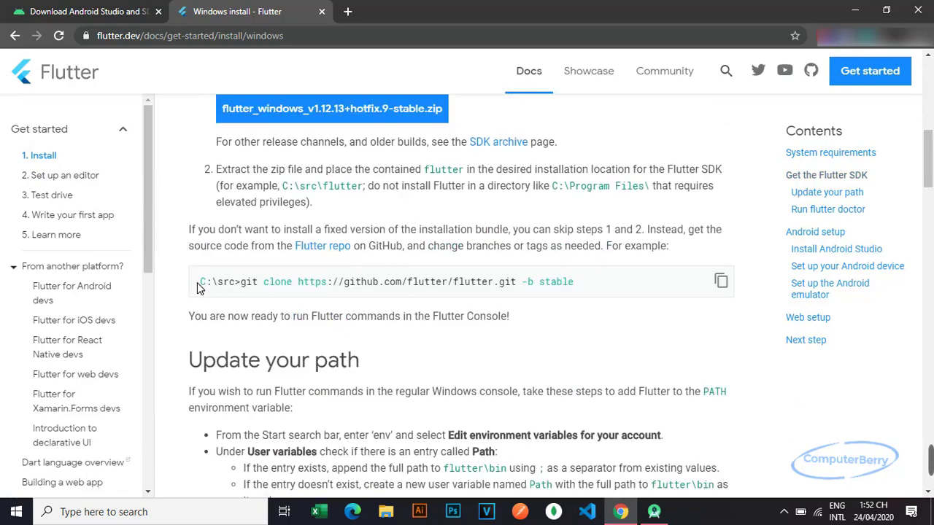
{"action": "left_click_drag", "start_coordinate": [198, 287], "coordinate": [584, 283]}
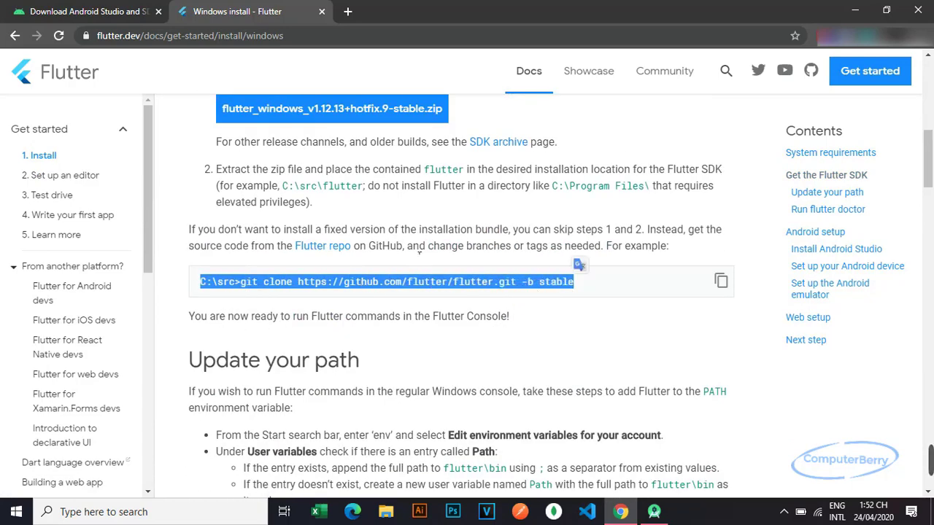
{"action": "left_click", "coordinate": [402, 271]}
{"action": "scroll", "coordinate": [437, 265], "scroll_direction": "up", "scroll_amount": 1}
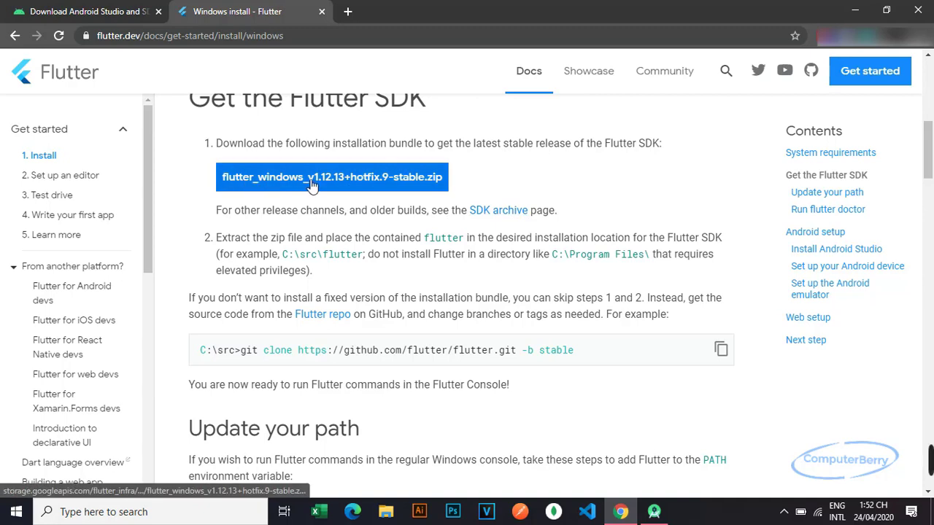
Step: Open the Flutter SDK archive and download v1.12.13+hotfix.8 from the Windows stable channel
{"action": "left_click", "coordinate": [509, 213]}
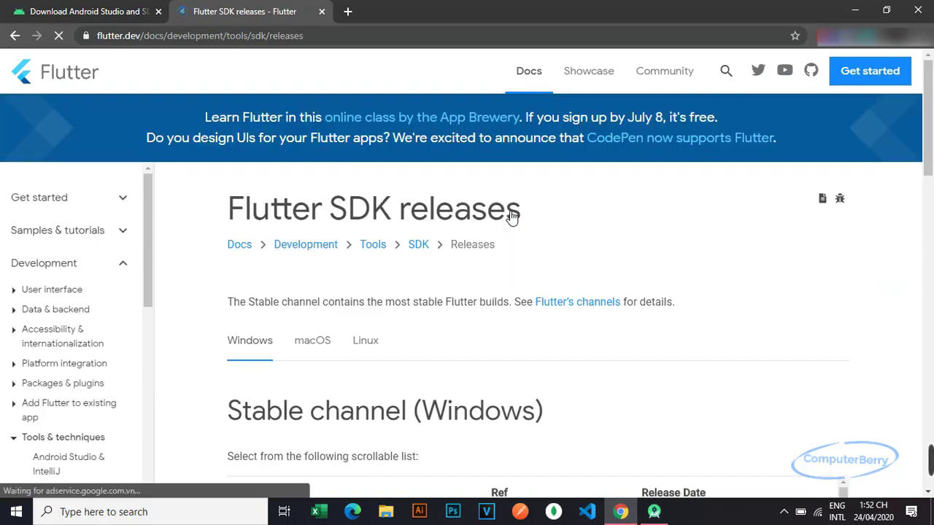
{"action": "scroll", "coordinate": [519, 211], "scroll_direction": "down", "scroll_amount": 3}
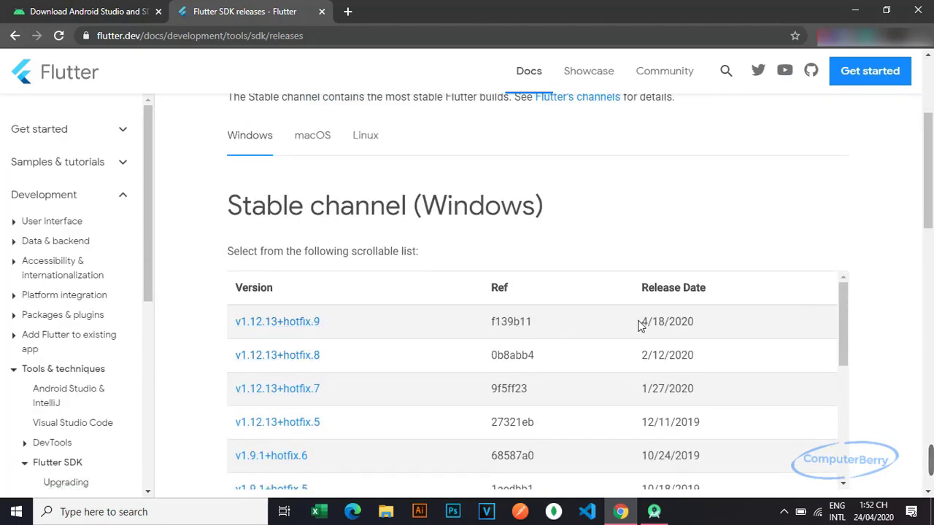
{"action": "left_click_drag", "start_coordinate": [637, 323], "coordinate": [698, 358]}
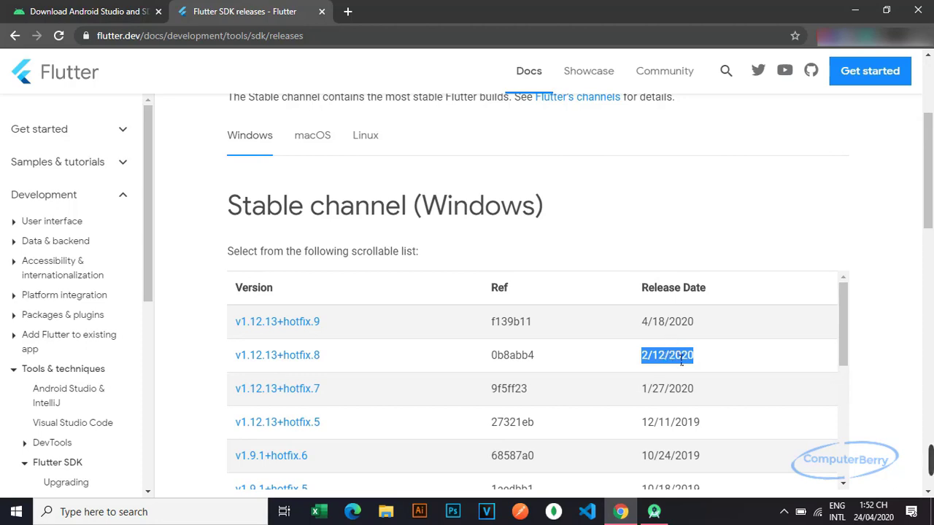
{"action": "left_click", "coordinate": [290, 351]}
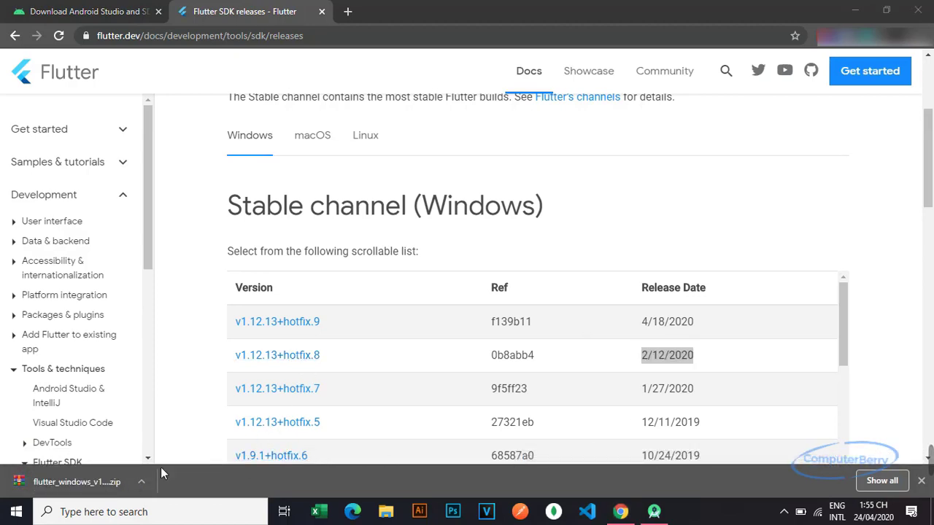
Step: Open the downloaded Flutter zip in the archive manager, select its flutter folder, and move the archive window aside
{"action": "left_click", "coordinate": [141, 481]}
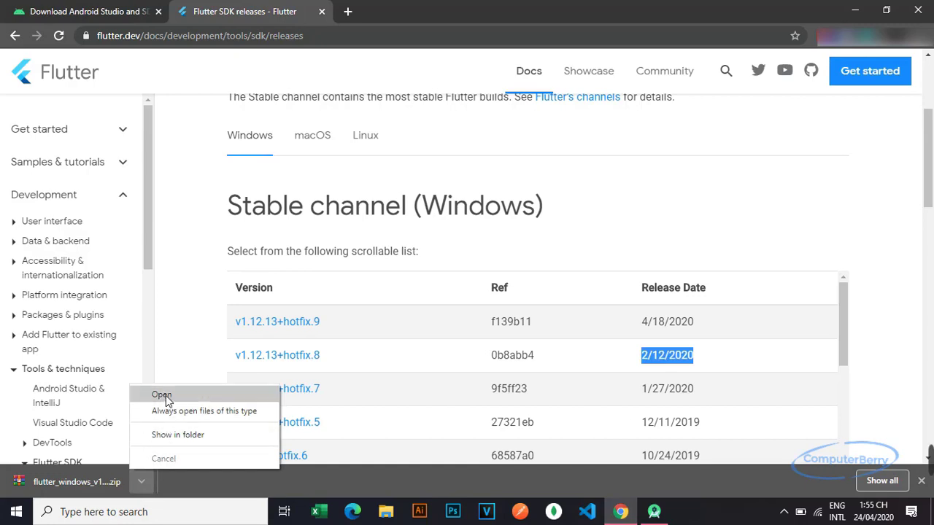
{"action": "left_click", "coordinate": [166, 396]}
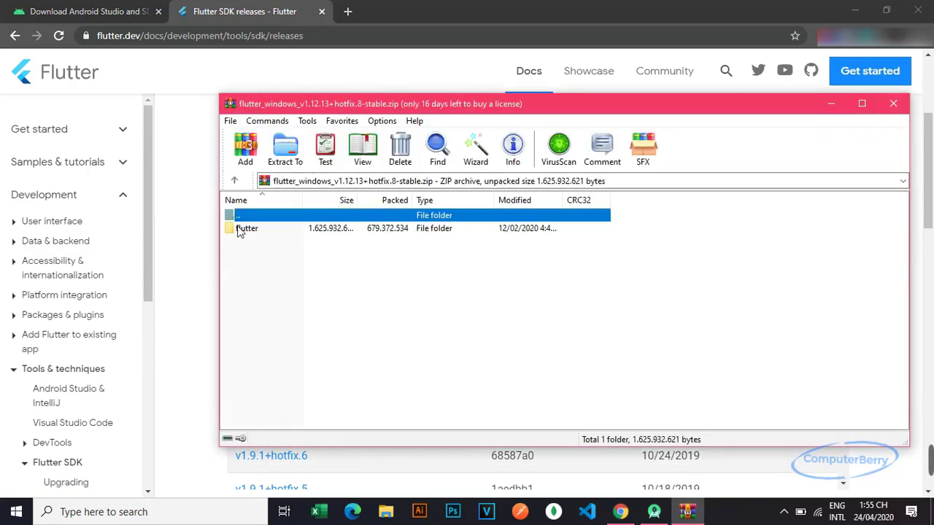
{"action": "left_click", "coordinate": [241, 229]}
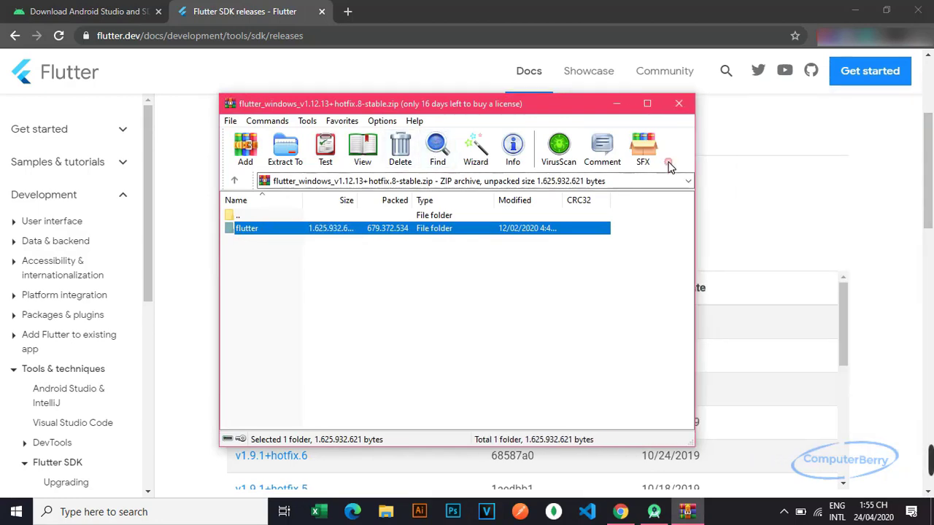
{"action": "left_click_drag", "start_coordinate": [557, 107], "coordinate": [792, 92]}
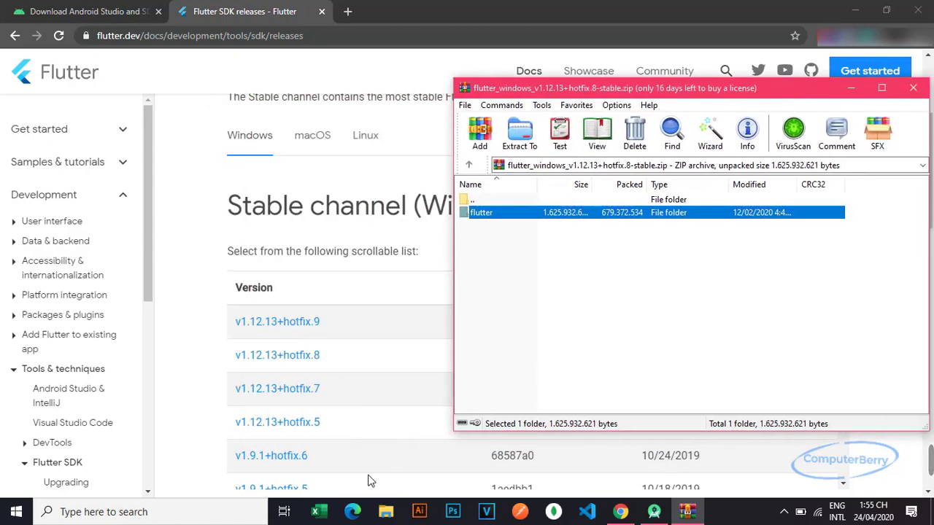
Step: Extract the flutter folder from the archive into Program Files on the C: drive, granting administrator permission for the move
{"action": "left_click", "coordinate": [386, 515]}
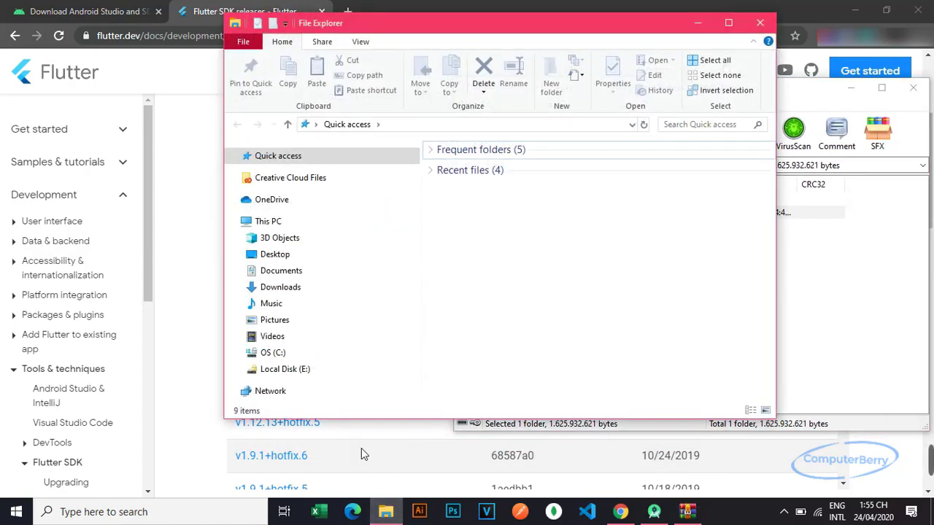
{"action": "left_click_drag", "start_coordinate": [511, 33], "coordinate": [289, 56]}
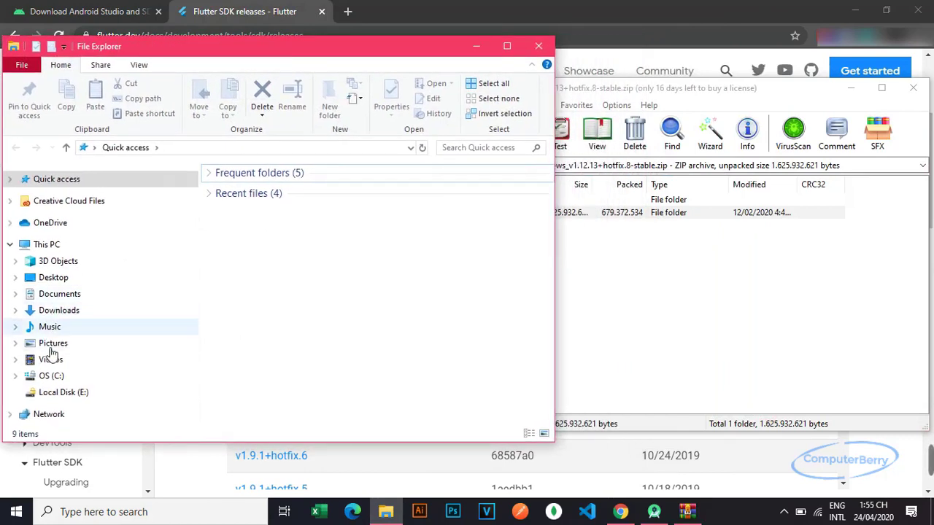
{"action": "left_click", "coordinate": [50, 377]}
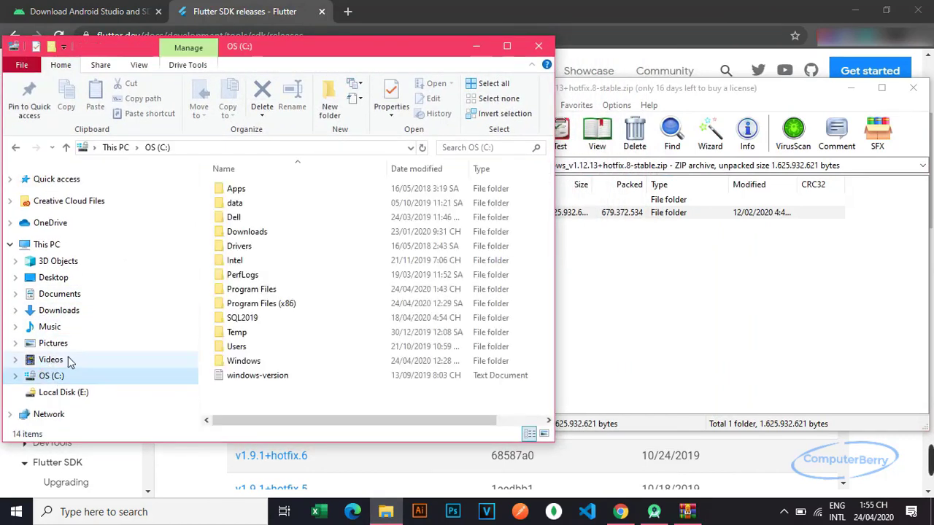
{"action": "left_click", "coordinate": [245, 290]}
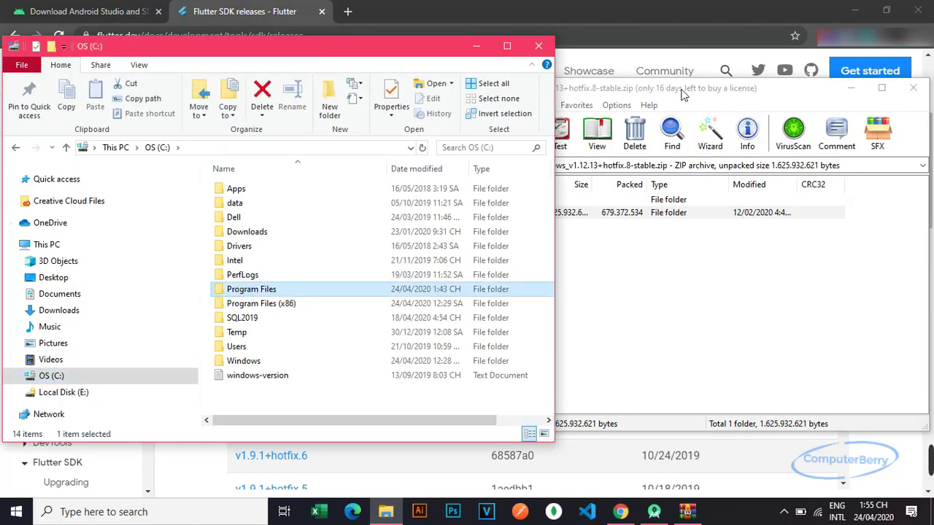
{"action": "left_click_drag", "start_coordinate": [682, 94], "coordinate": [715, 95]}
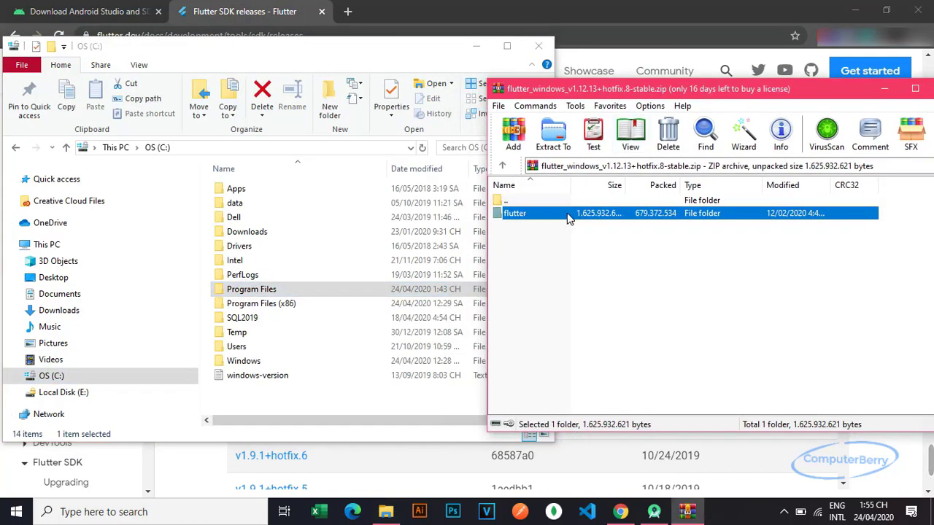
{"action": "left_click_drag", "start_coordinate": [569, 219], "coordinate": [252, 293]}
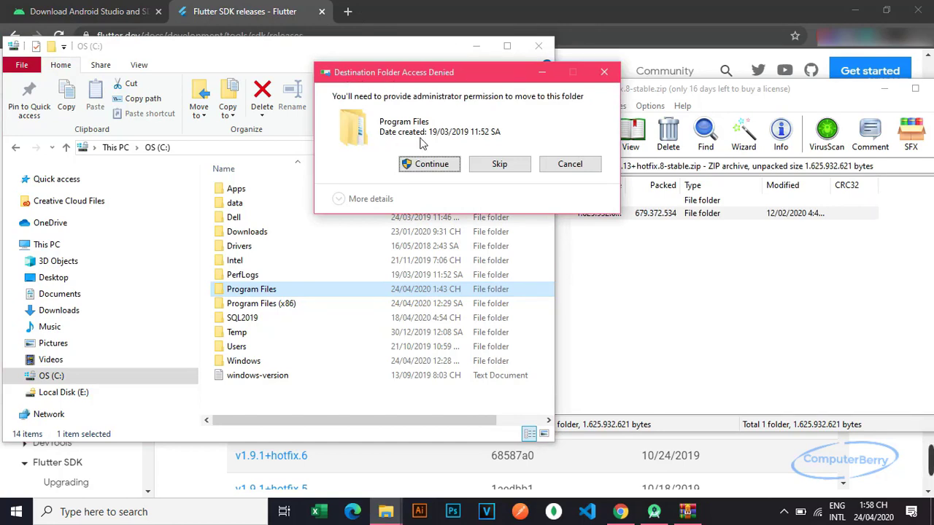
{"action": "left_click", "coordinate": [428, 167]}
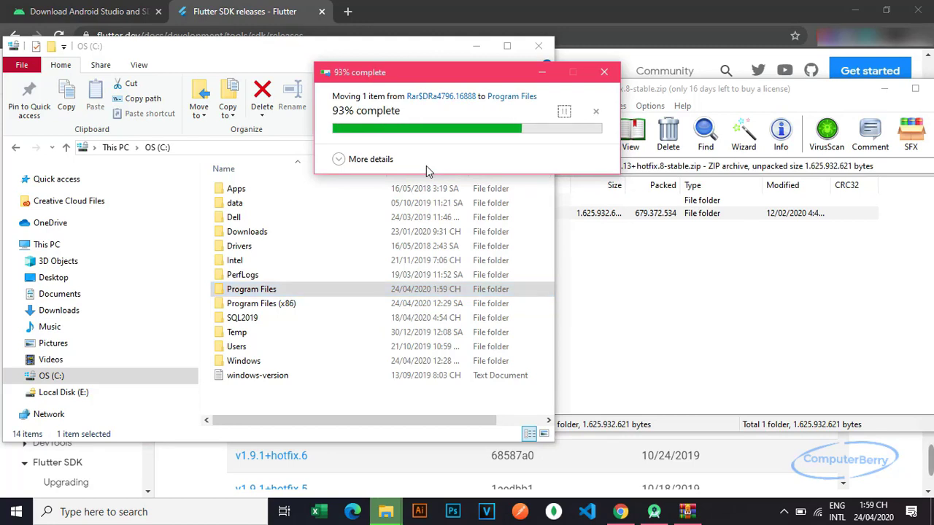
Step: Open Program Files and go into the extracted flutter folder
{"action": "double_click", "coordinate": [279, 293]}
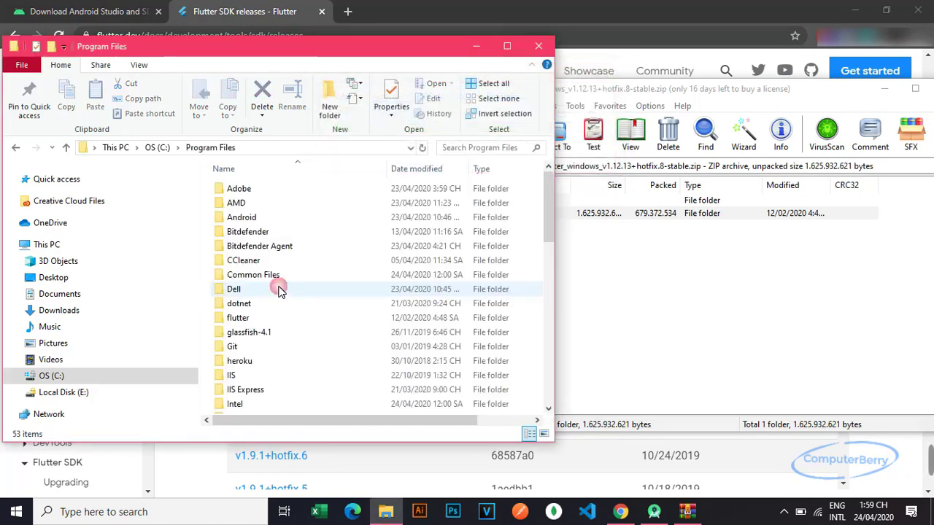
{"action": "left_click", "coordinate": [232, 320]}
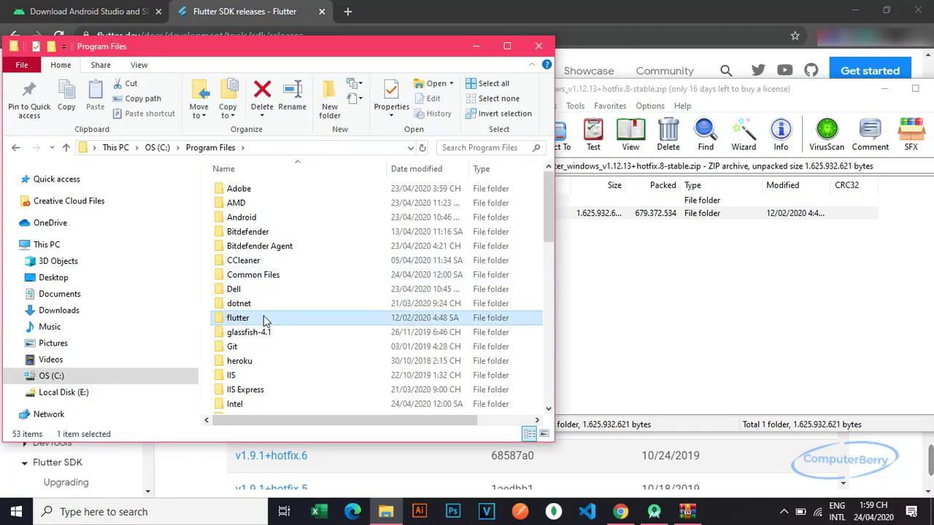
{"action": "double_click", "coordinate": [262, 320]}
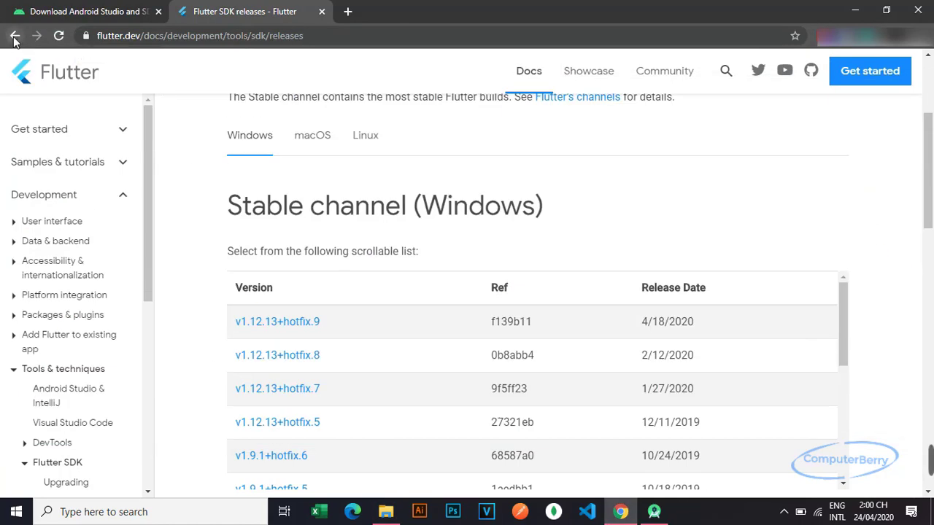
Step: Return to the Flutter Windows install page and review the Update your path instructions about adding flutter\bin
{"action": "left_click", "coordinate": [15, 36]}
{"action": "scroll", "coordinate": [409, 277], "scroll_direction": "down", "scroll_amount": 1}
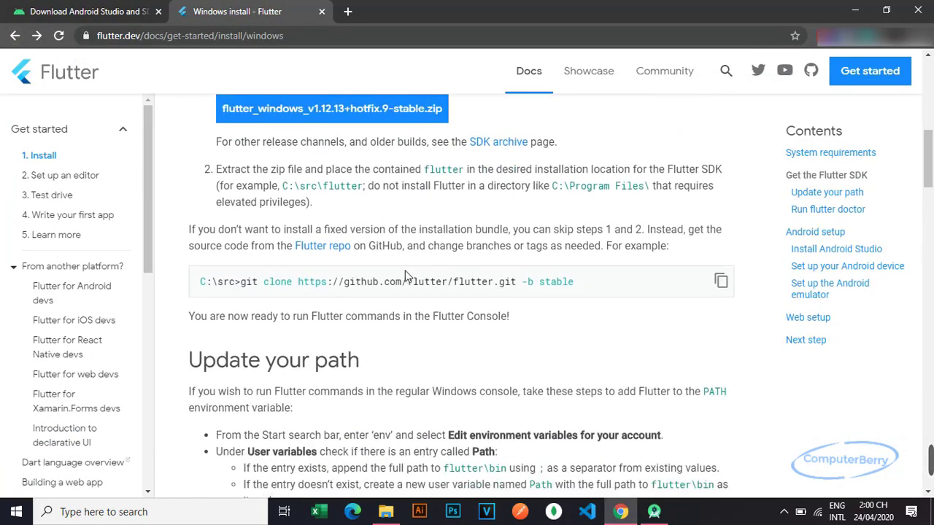
{"action": "scroll", "coordinate": [399, 276], "scroll_direction": "down", "scroll_amount": 1}
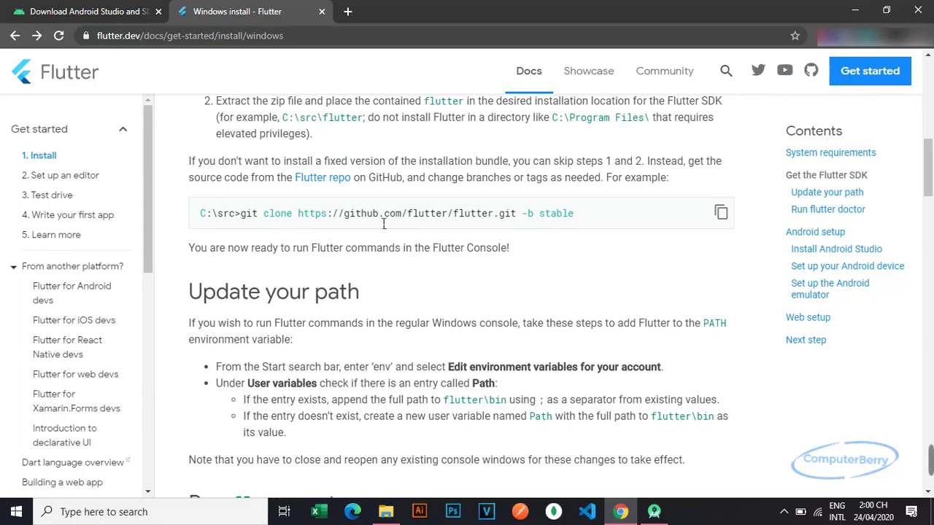
{"action": "scroll", "coordinate": [380, 319], "scroll_direction": "down", "scroll_amount": 2}
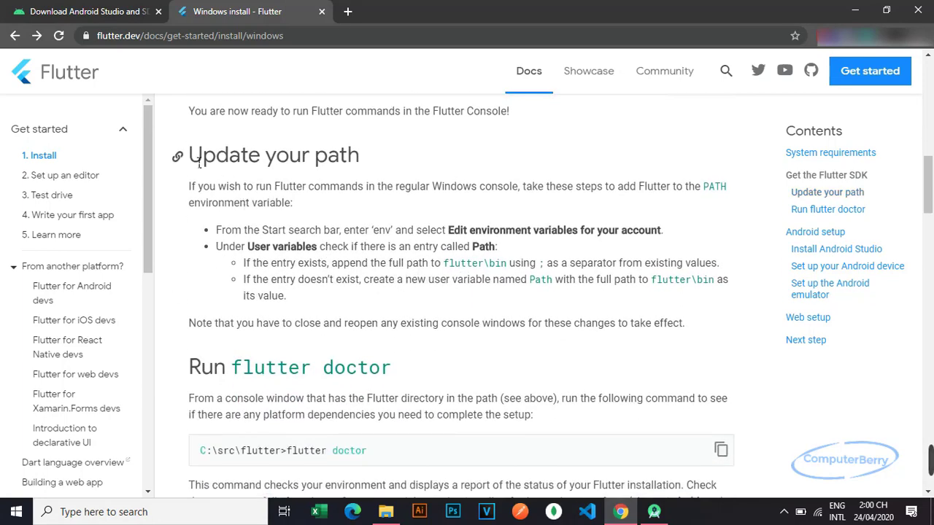
{"action": "left_click_drag", "start_coordinate": [444, 268], "coordinate": [565, 290]}
{"action": "left_click_drag", "start_coordinate": [651, 282], "coordinate": [707, 284]}
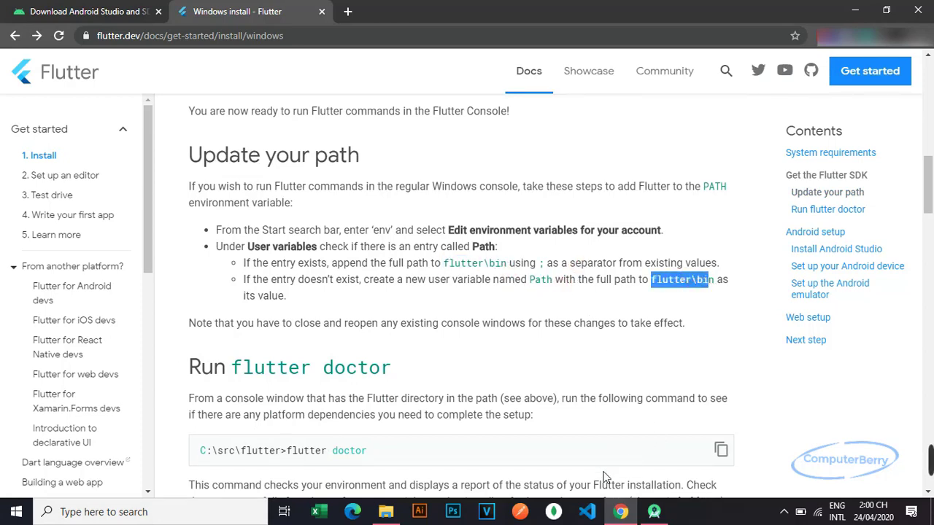
Step: In File Explorer, open the bin folder inside flutter and copy its full path, C:\Program Files\flutter\bin
{"action": "left_click", "coordinate": [385, 511]}
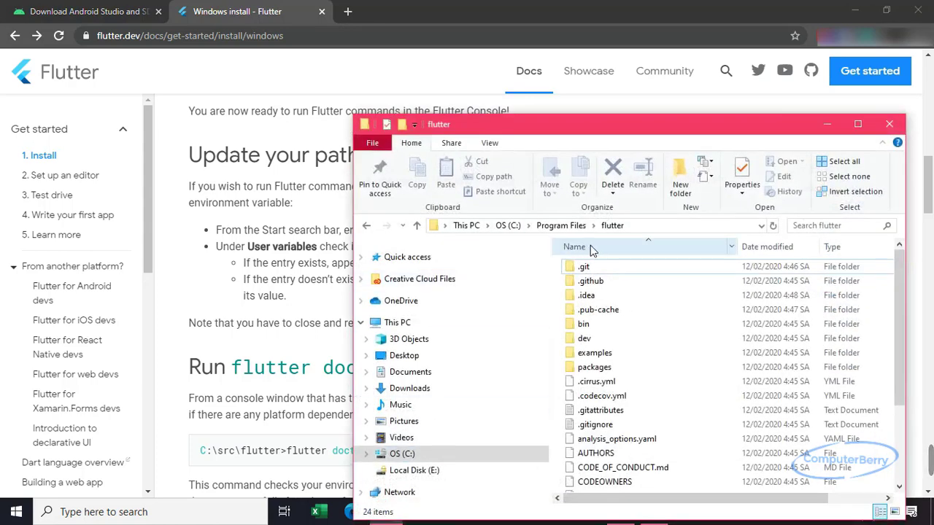
{"action": "left_click_drag", "start_coordinate": [618, 124], "coordinate": [615, 61]}
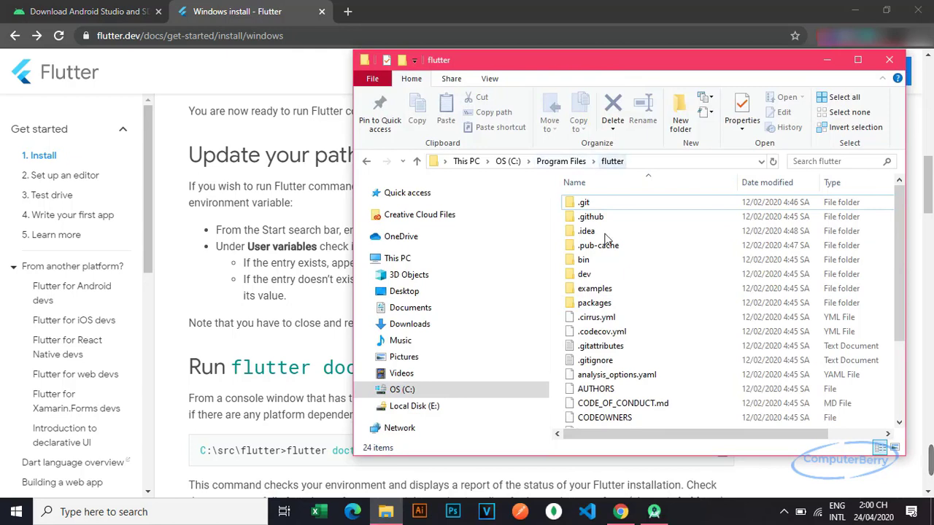
{"action": "left_click", "coordinate": [588, 262]}
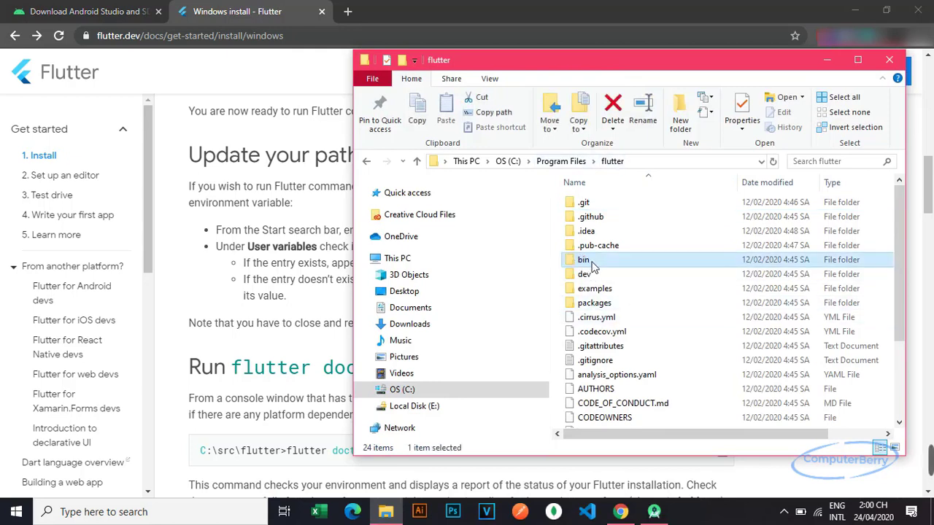
{"action": "double_click", "coordinate": [610, 264]}
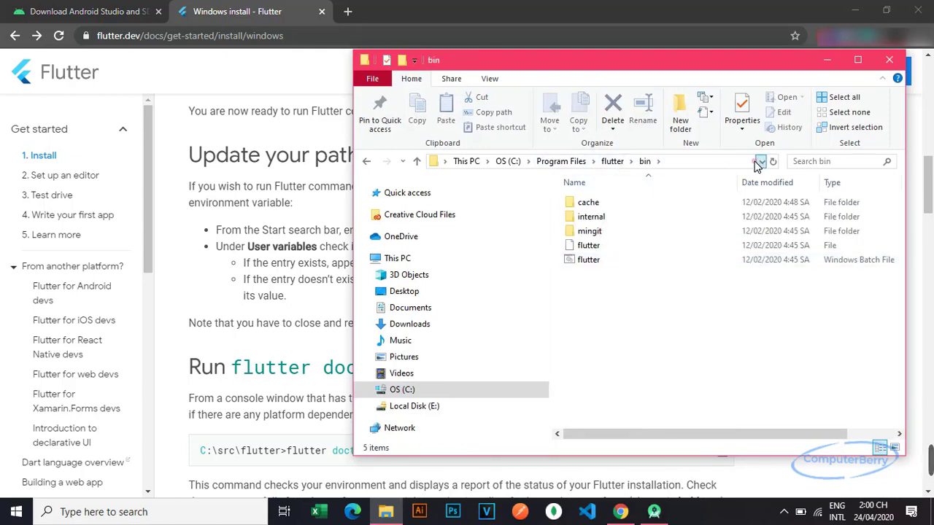
{"action": "left_click", "coordinate": [668, 162]}
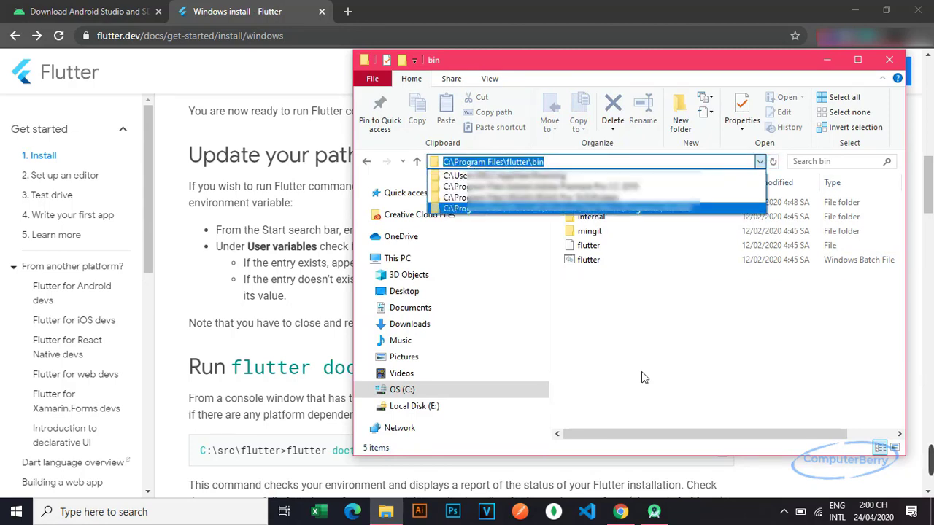
{"action": "key", "text": "ctrl+c"}
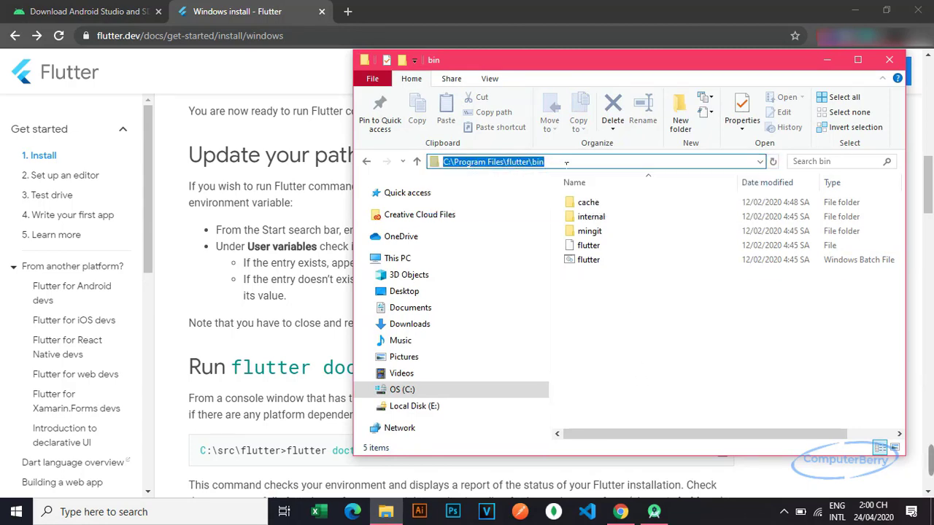
Step: Search Windows for the Control Panel, open its System page, and bring up Environment Variables from the advanced system settings
{"action": "left_click", "coordinate": [210, 512]}
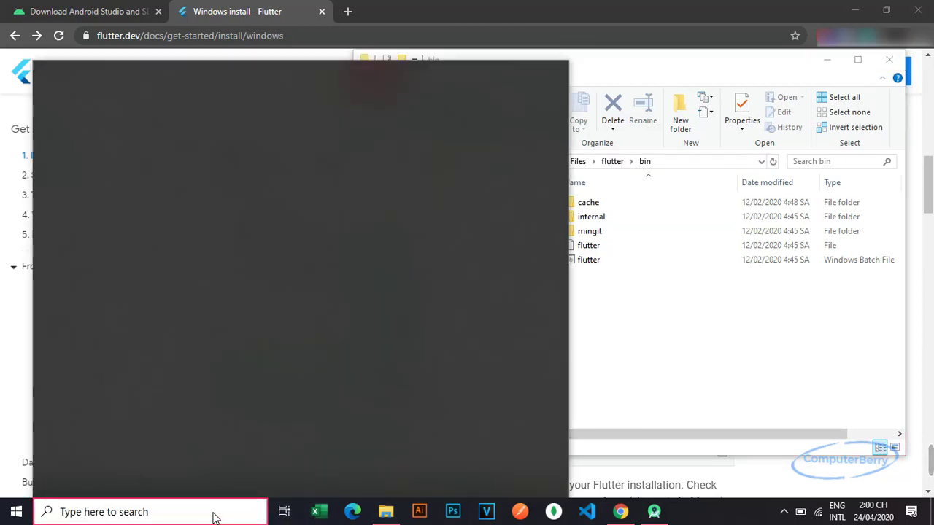
{"action": "type", "text": "con"}
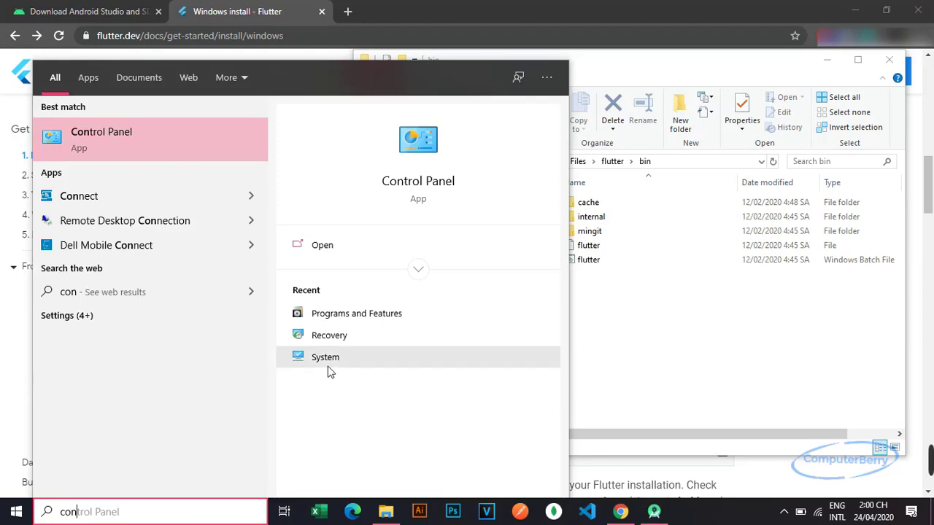
{"action": "left_click", "coordinate": [321, 365]}
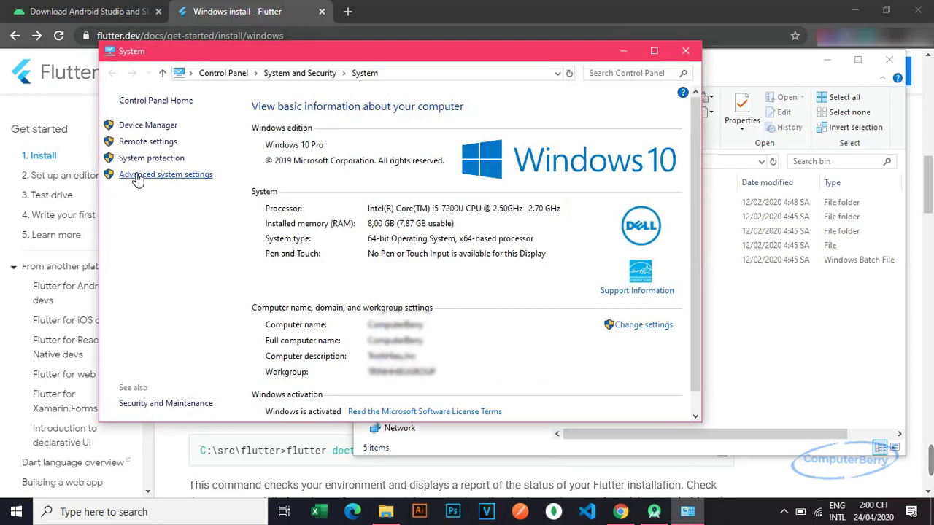
{"action": "left_click", "coordinate": [137, 177]}
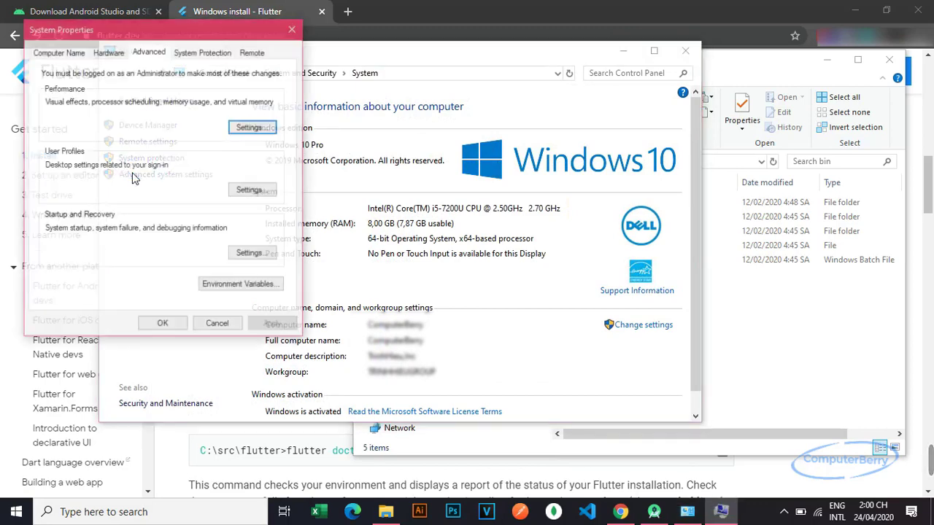
{"action": "left_click", "coordinate": [227, 285]}
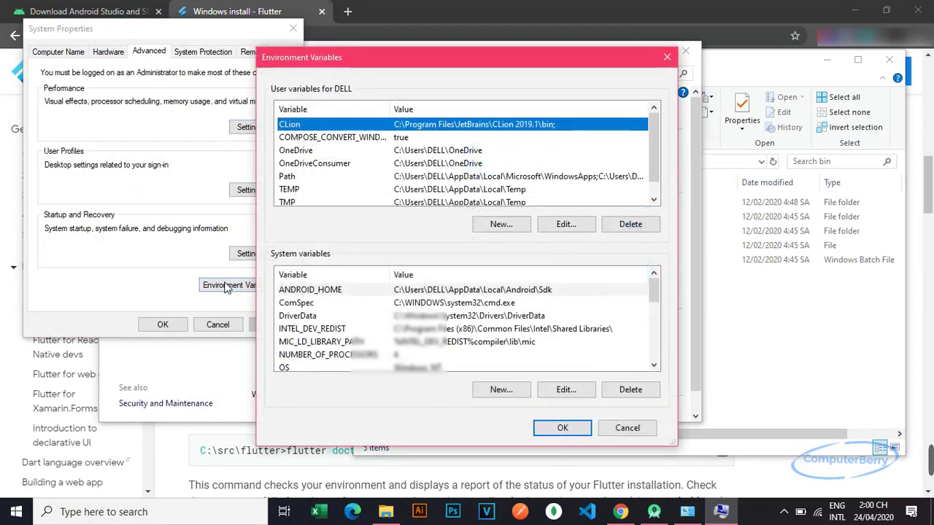
Step: Add C:\Program Files\flutter\bin as a new entry in the Path system variable and accept the edit
{"action": "scroll", "coordinate": [354, 350], "scroll_direction": "down", "scroll_amount": 4}
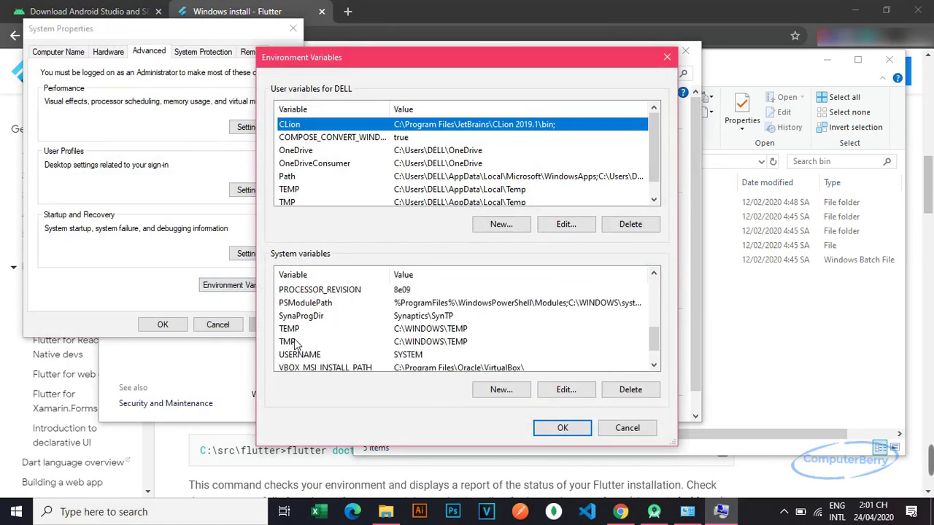
{"action": "scroll", "coordinate": [317, 341], "scroll_direction": "up", "scroll_amount": 2}
{"action": "left_click", "coordinate": [321, 303]}
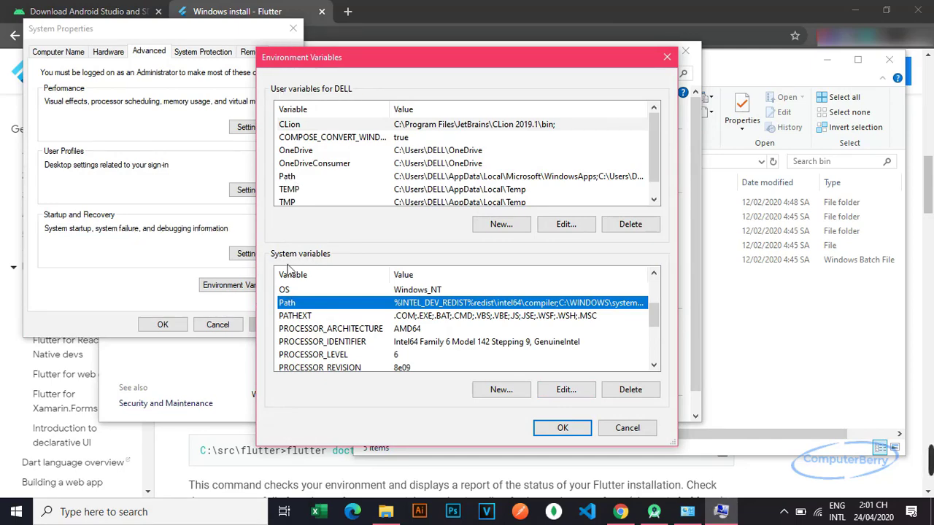
{"action": "left_click", "coordinate": [566, 390]}
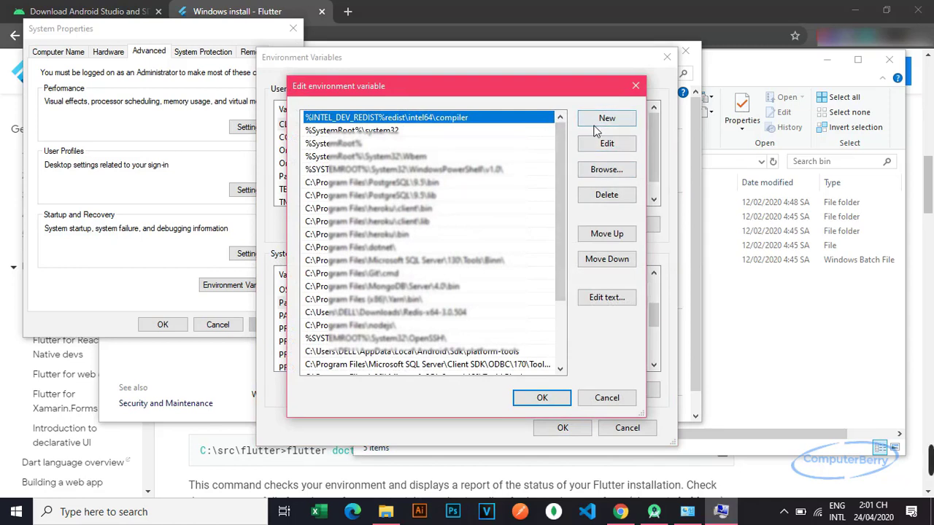
{"action": "left_click", "coordinate": [605, 119]}
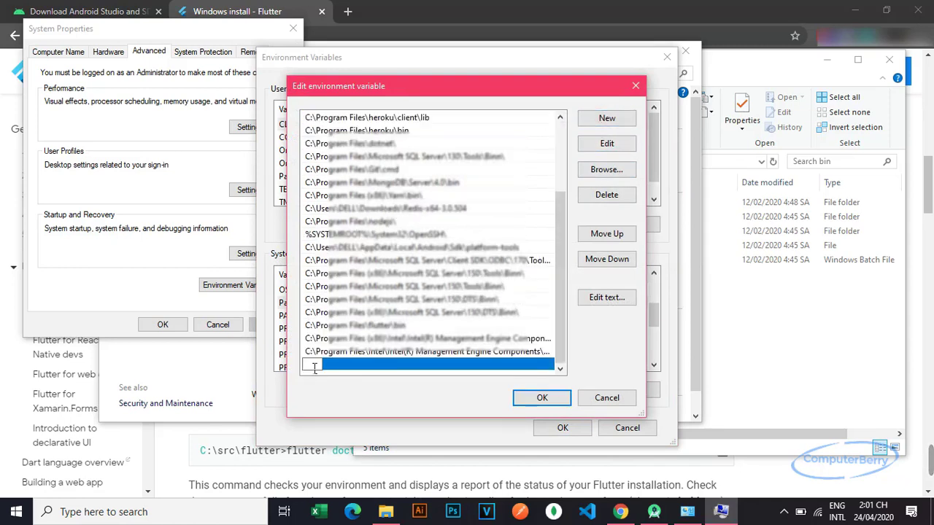
{"action": "key", "text": "ctrl+v"}
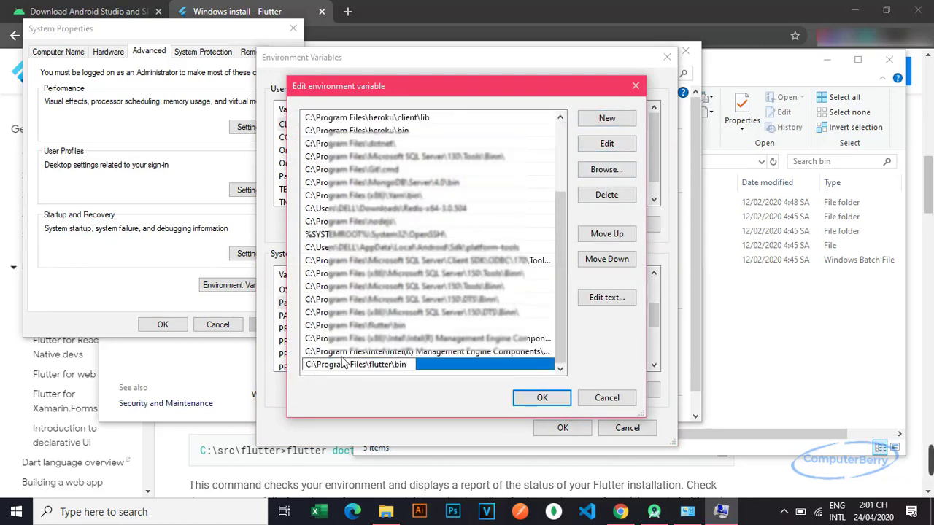
{"action": "left_click_drag", "start_coordinate": [334, 371], "coordinate": [428, 377]}
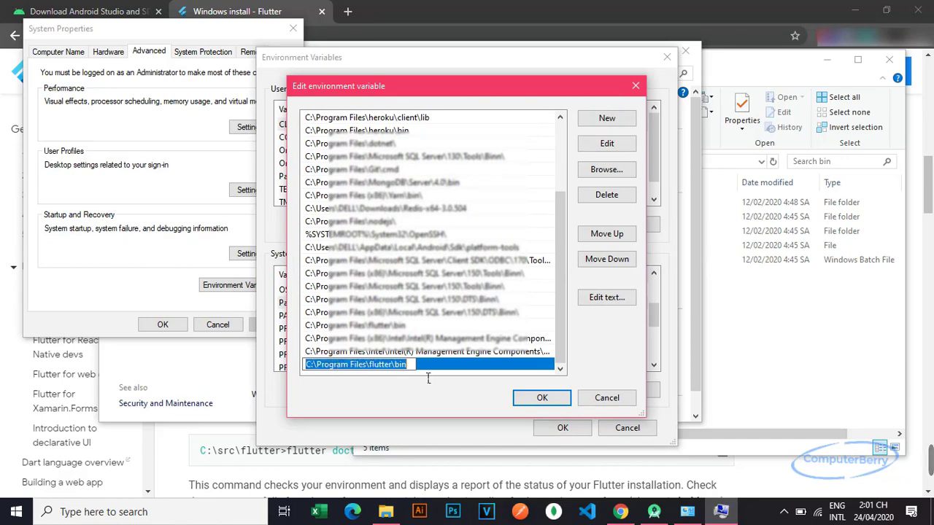
{"action": "left_click", "coordinate": [542, 399]}
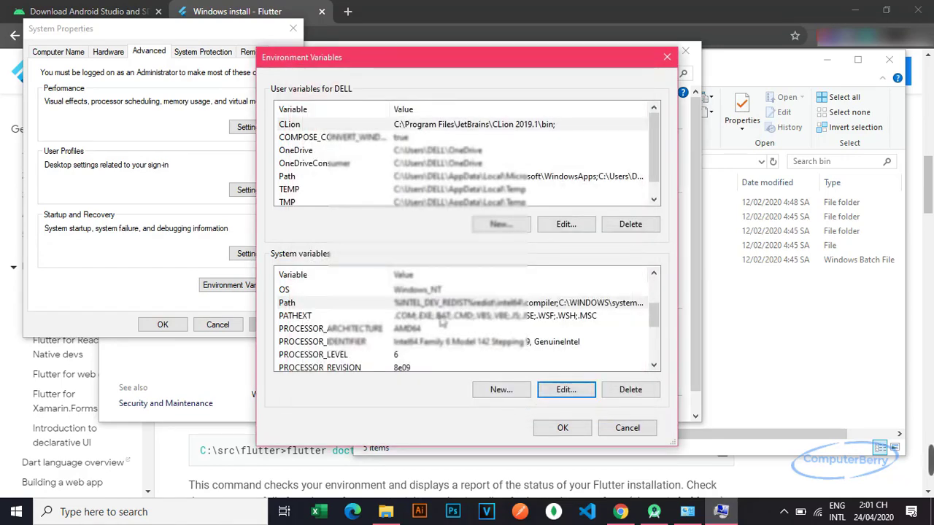
Step: Save the environment variable changes, accept System Properties, and close the System window
{"action": "left_click", "coordinate": [566, 427]}
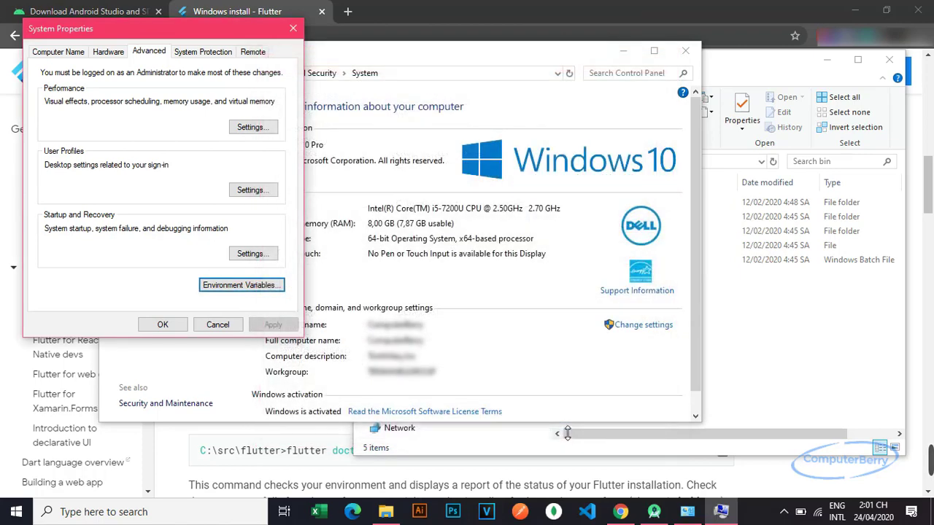
{"action": "left_click", "coordinate": [159, 324]}
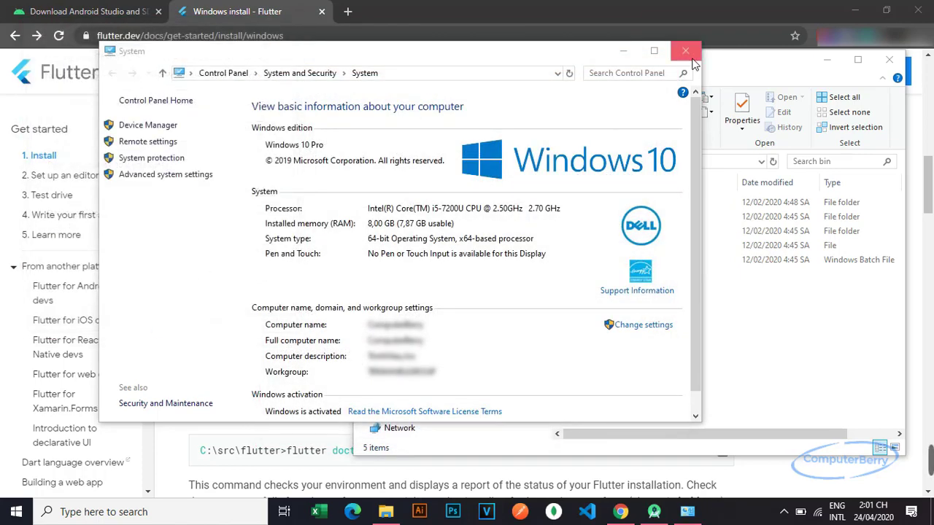
{"action": "left_click", "coordinate": [690, 57]}
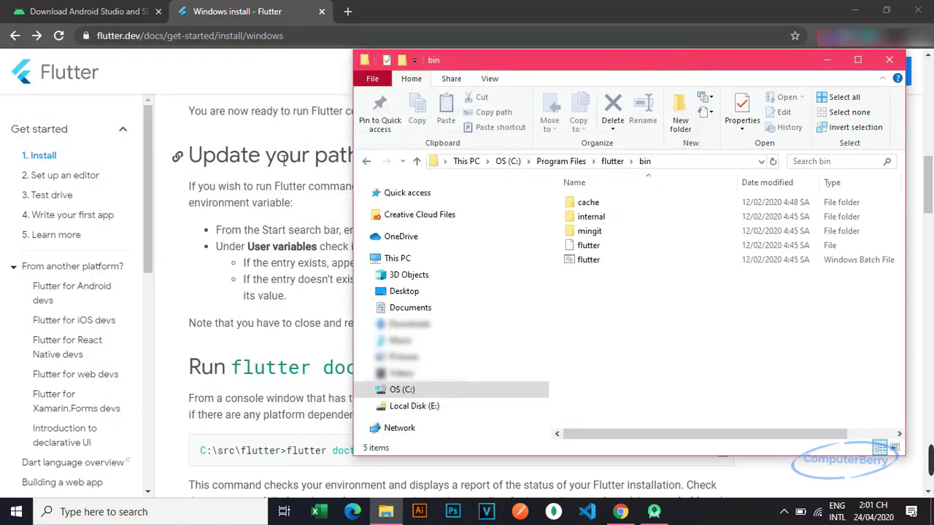
Step: Go back to the flutter folder in File Explorer and launch the flutter_console batch file
{"action": "scroll", "coordinate": [208, 288], "scroll_direction": "down", "scroll_amount": 2}
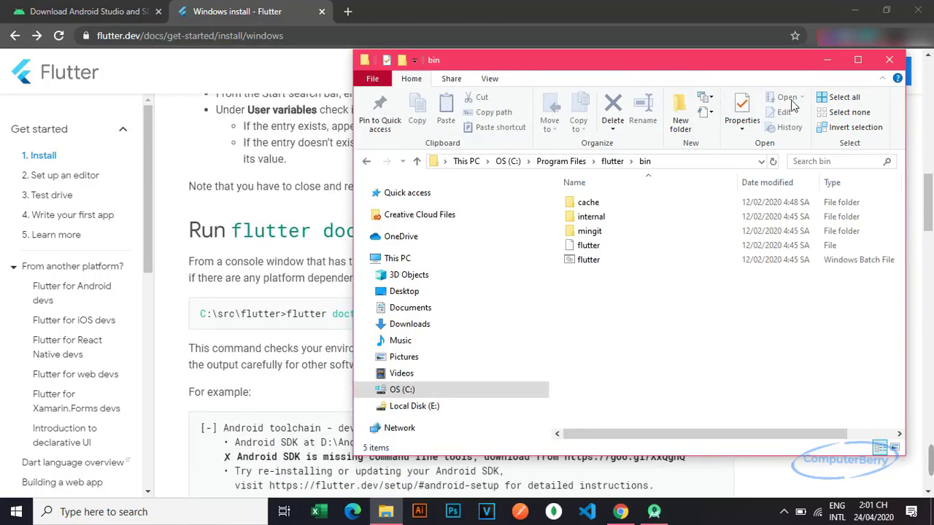
{"action": "left_click", "coordinate": [367, 162]}
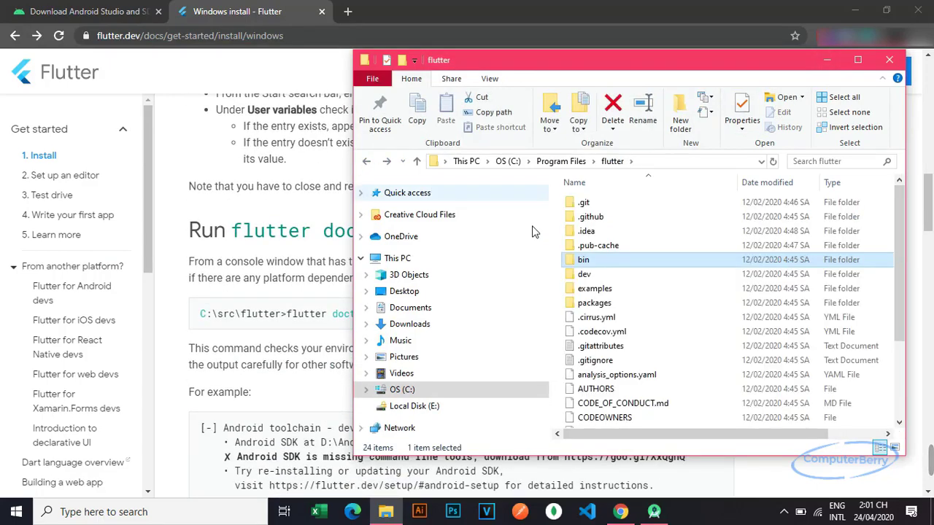
{"action": "scroll", "coordinate": [624, 335], "scroll_direction": "down", "scroll_amount": 2}
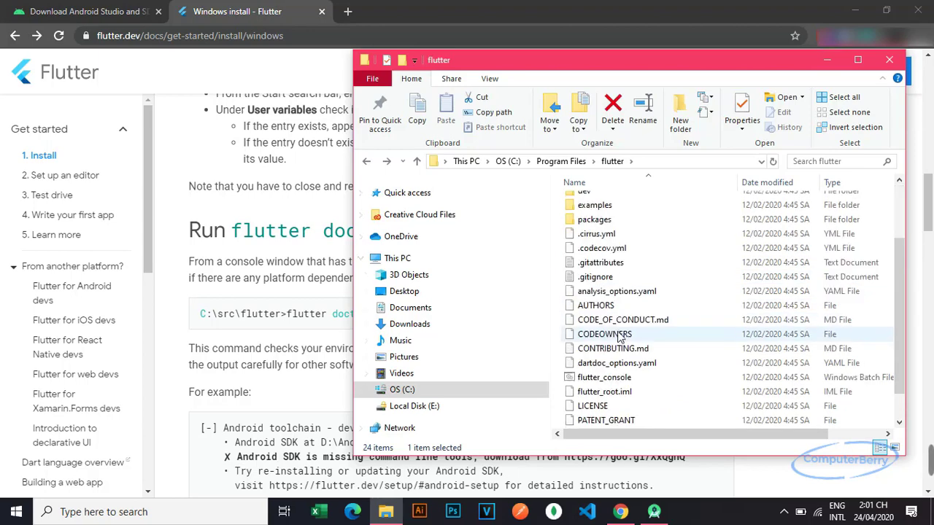
{"action": "double_click", "coordinate": [596, 378]}
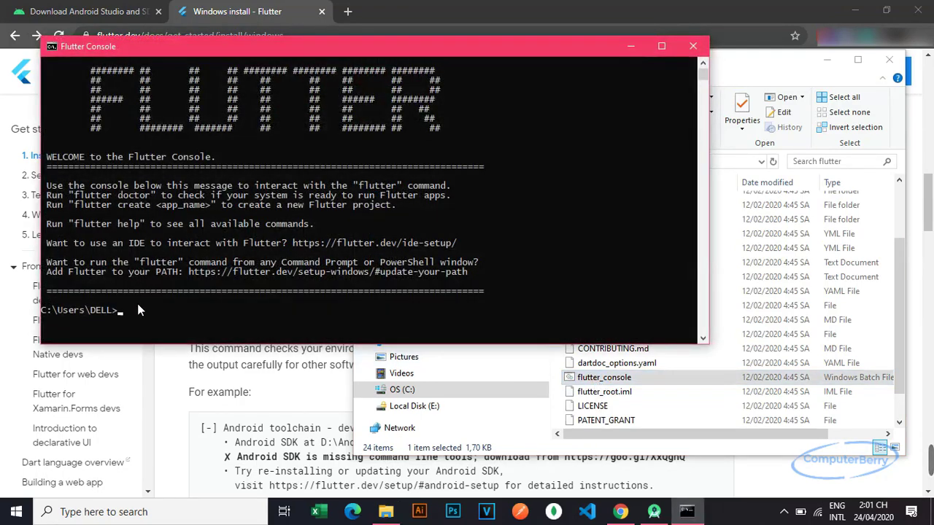
Step: Run flutter --version in the Flutter Console and highlight the reported Flutter and Dart versions
{"action": "type", "text": "flutter --v"}
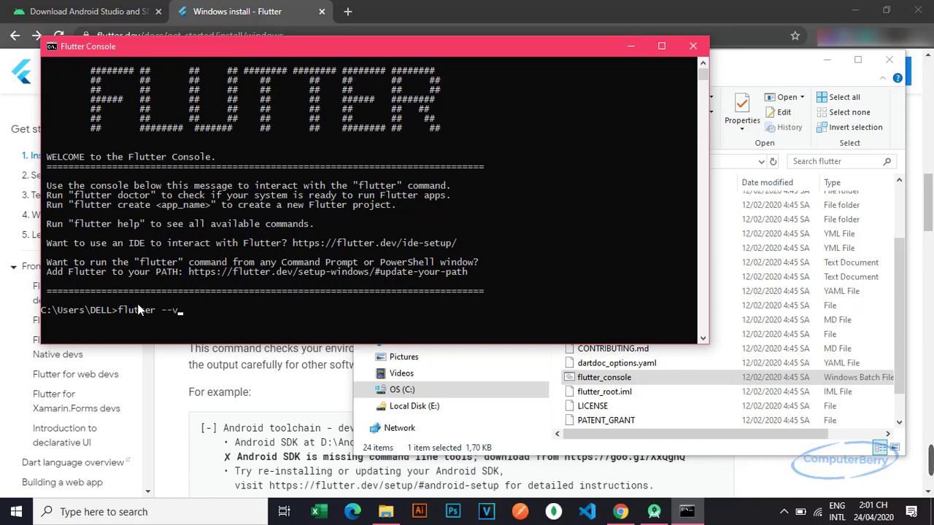
{"action": "type", "text": "ersion"}
{"action": "key", "text": "Return"}
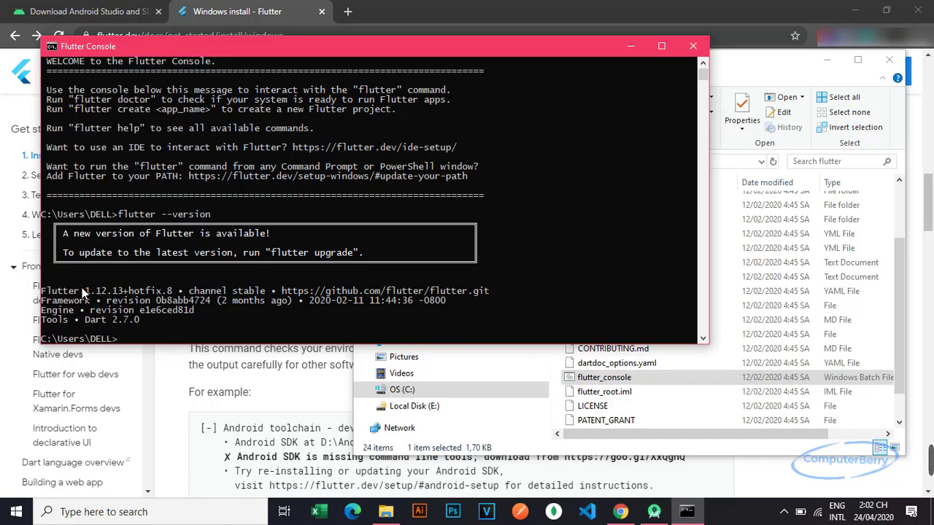
{"action": "left_click_drag", "start_coordinate": [83, 292], "coordinate": [172, 291]}
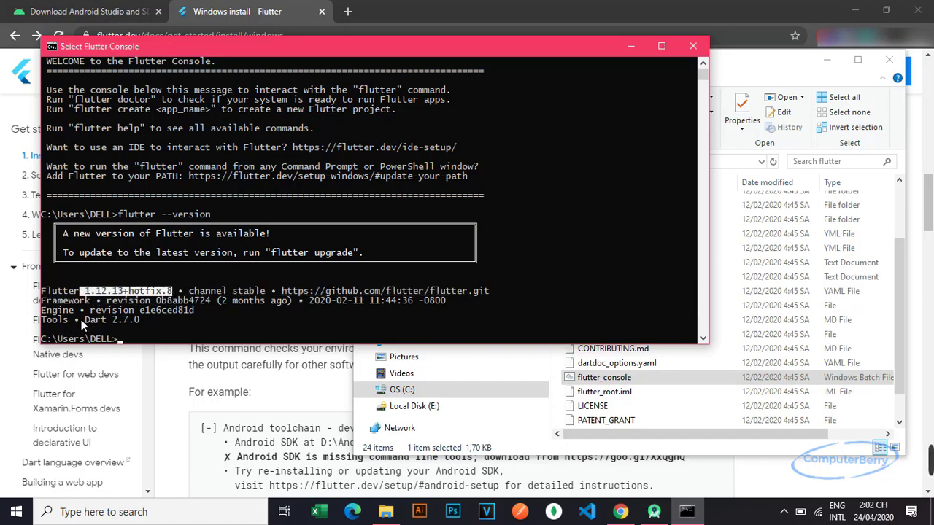
{"action": "left_click_drag", "start_coordinate": [83, 320], "coordinate": [154, 323]}
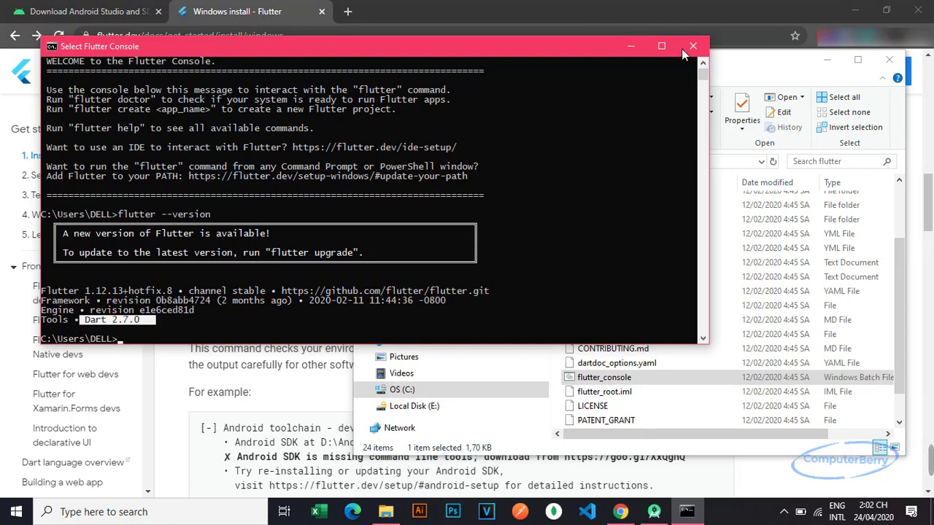
Step: Minimize File Explorer and the browser, open Git Bash on the desktop, run flutter --version, and highlight the Dart and Flutter versions
{"action": "left_click", "coordinate": [825, 58]}
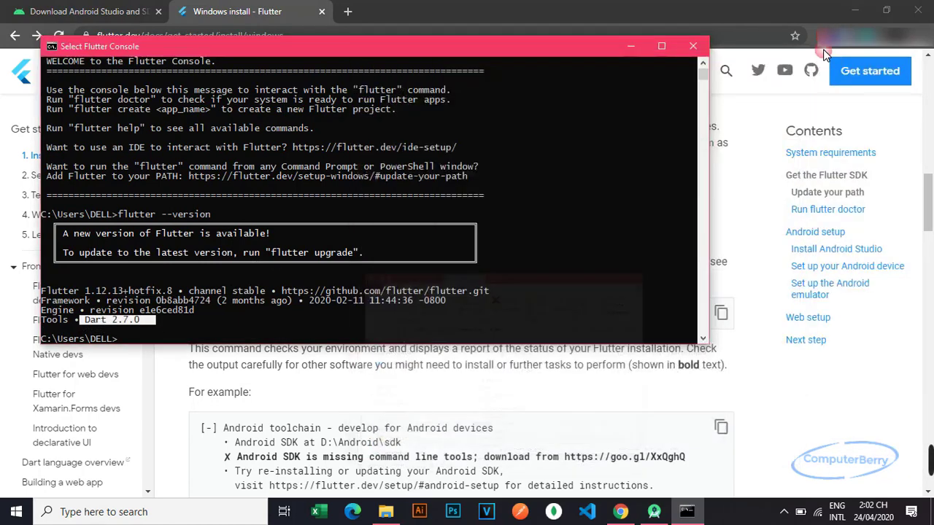
{"action": "left_click", "coordinate": [855, 11]}
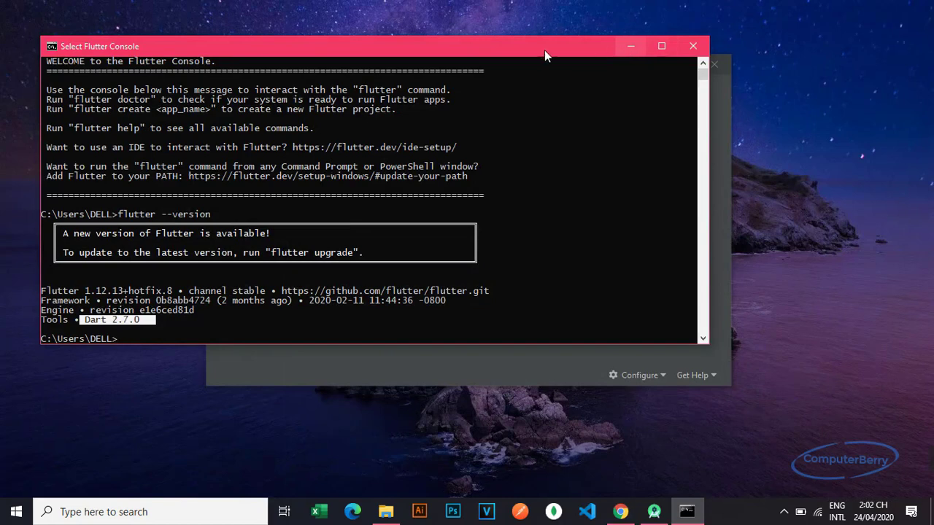
{"action": "right_click", "coordinate": [794, 116]}
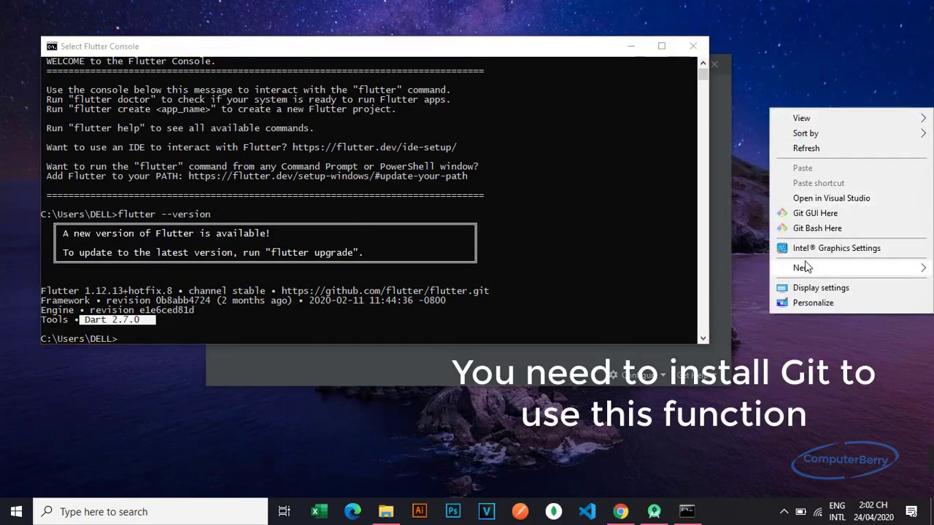
{"action": "left_click", "coordinate": [804, 229]}
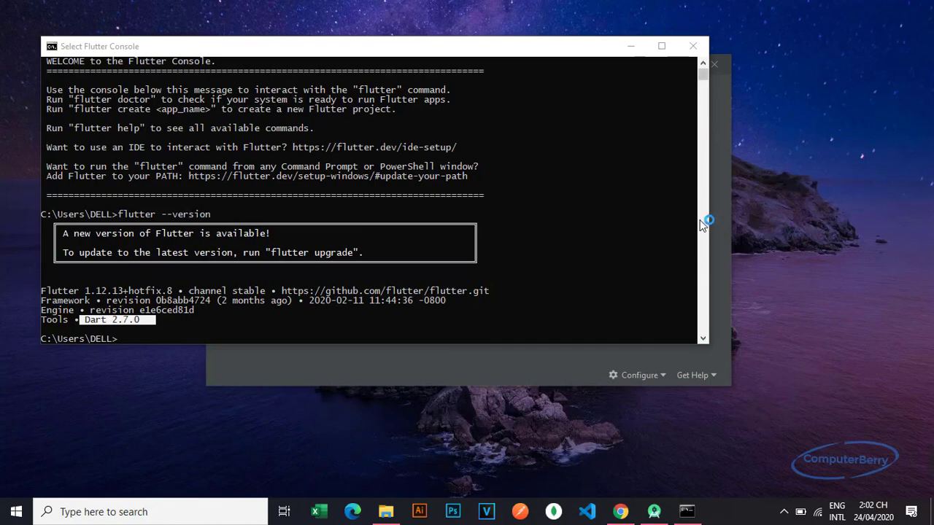
{"action": "left_click_drag", "start_coordinate": [221, 73], "coordinate": [634, 100]}
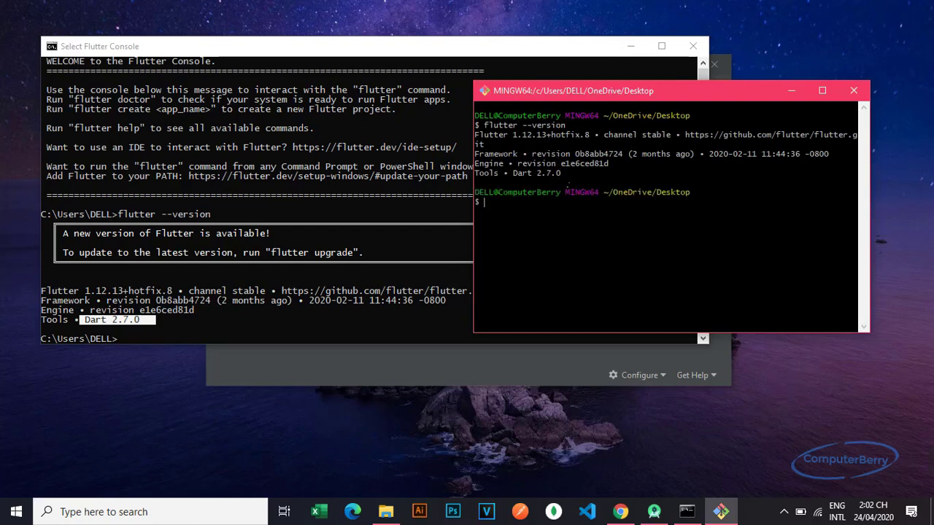
{"action": "left_click_drag", "start_coordinate": [539, 173], "coordinate": [556, 184]}
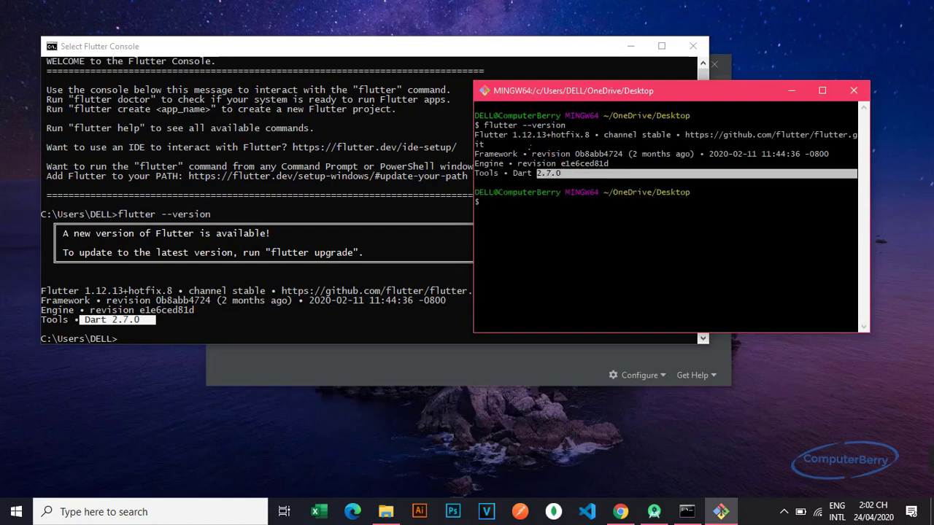
{"action": "left_click_drag", "start_coordinate": [509, 135], "coordinate": [562, 135]}
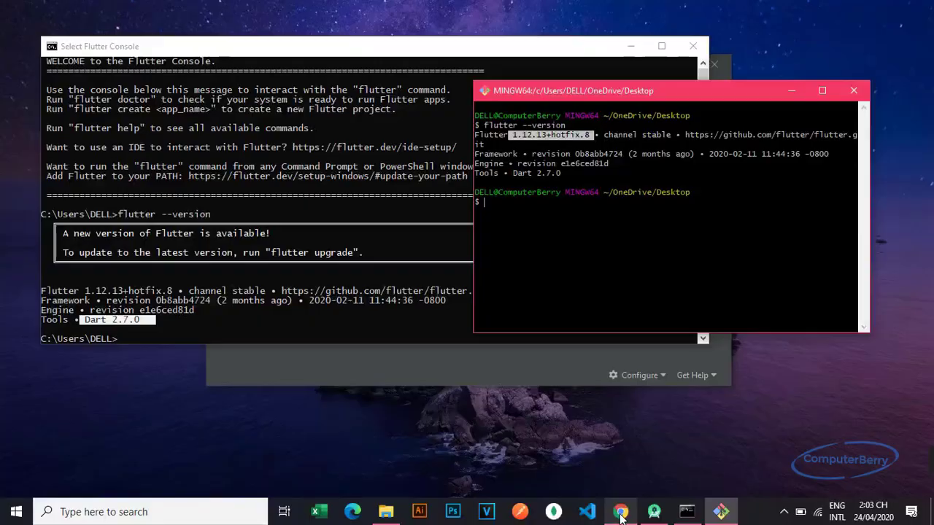
Step: Switch to Chrome and copy the flutter doctor command from the Run flutter doctor section of the Windows install page
{"action": "left_click", "coordinate": [620, 513]}
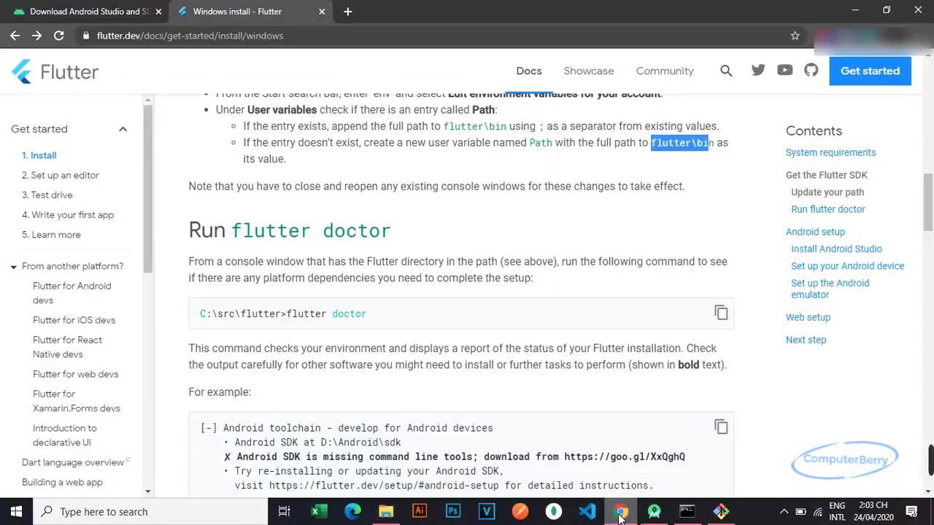
{"action": "scroll", "coordinate": [370, 184], "scroll_direction": "down", "scroll_amount": 3}
{"action": "scroll", "coordinate": [370, 183], "scroll_direction": "up", "scroll_amount": 1}
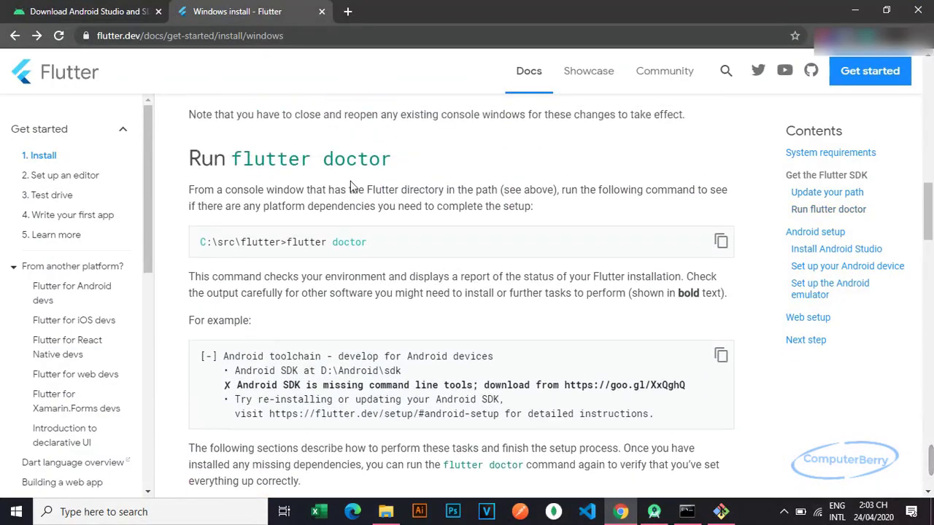
{"action": "left_click_drag", "start_coordinate": [369, 245], "coordinate": [200, 245]}
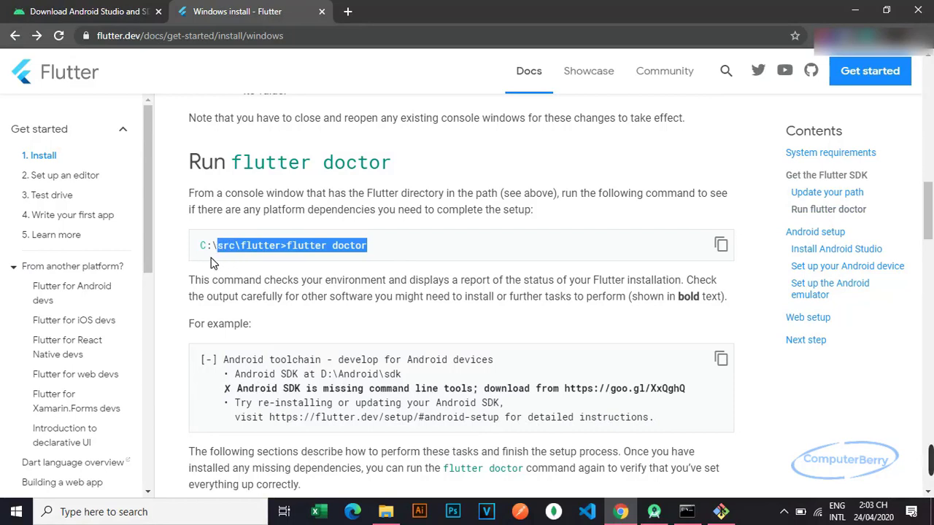
{"action": "left_click", "coordinate": [721, 248]}
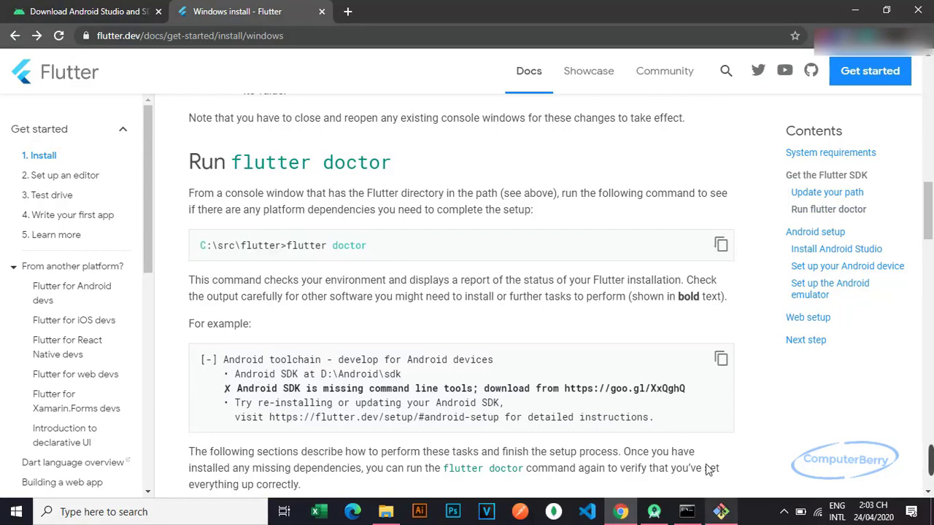
Step: Minimize the browser, paste and run flutter doctor in Git Bash, and widen its window to fit the report
{"action": "left_click", "coordinate": [855, 10]}
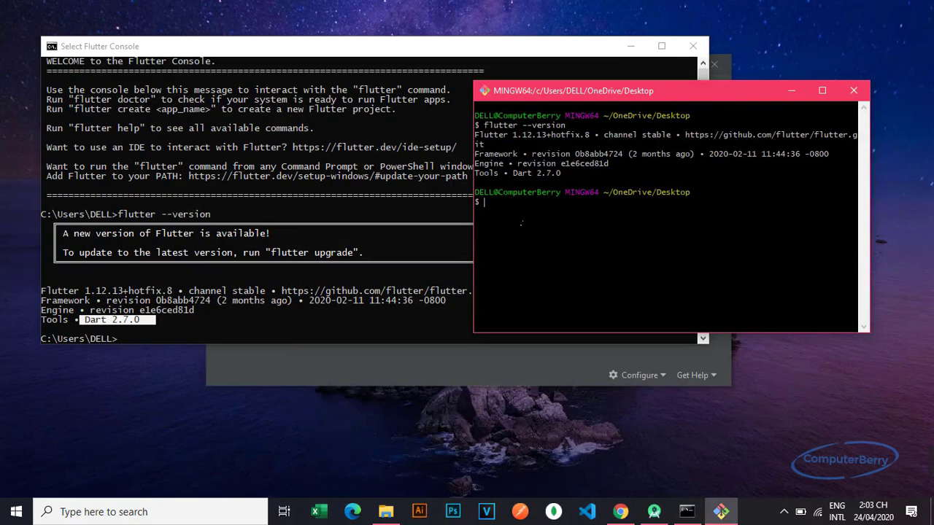
{"action": "right_click", "coordinate": [493, 202]}
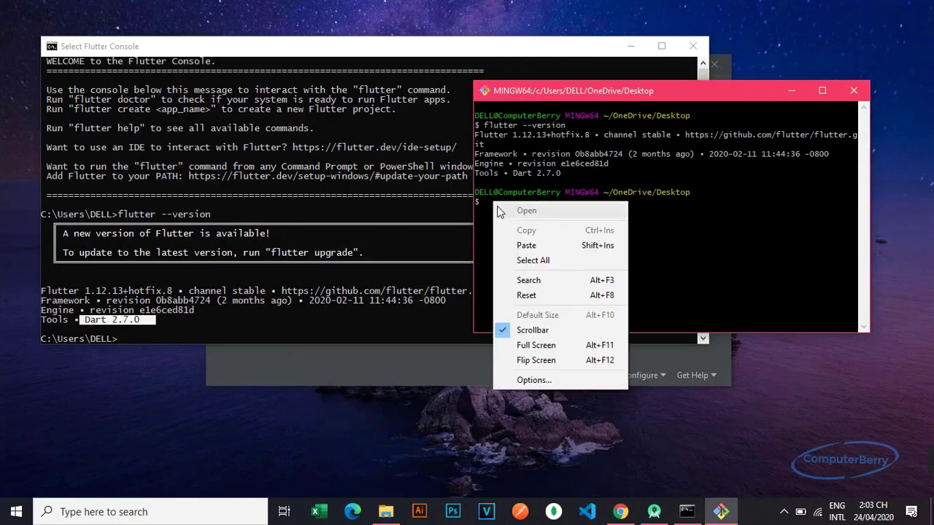
{"action": "left_click", "coordinate": [529, 247]}
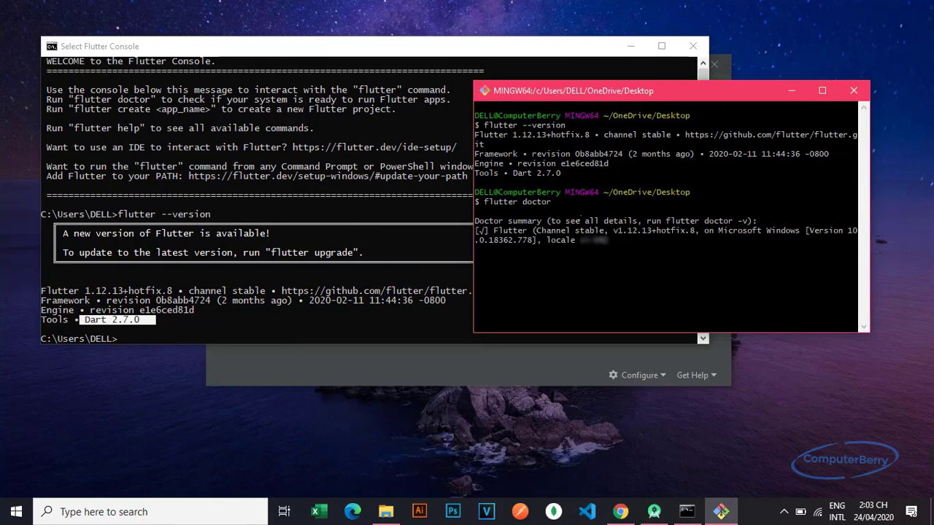
{"action": "left_click_drag", "start_coordinate": [474, 250], "coordinate": [411, 249]}
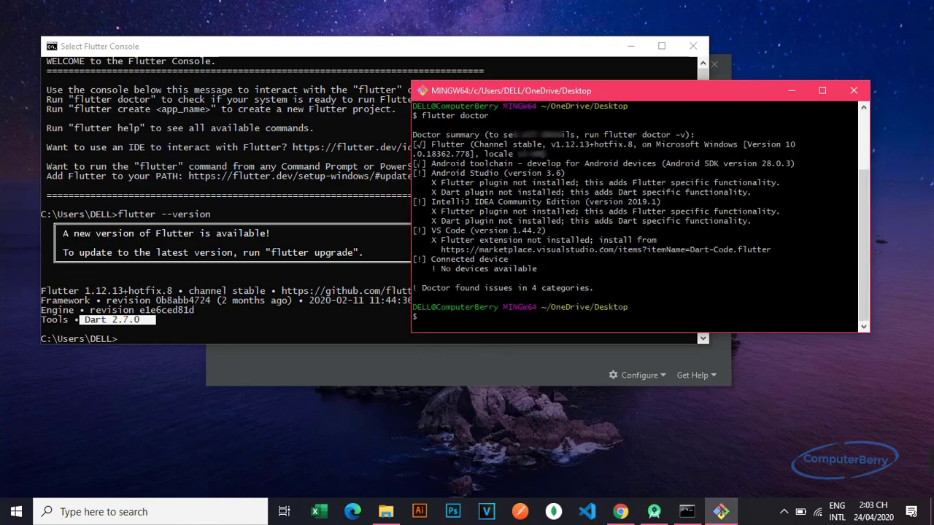
{"action": "key", "text": "Return"}
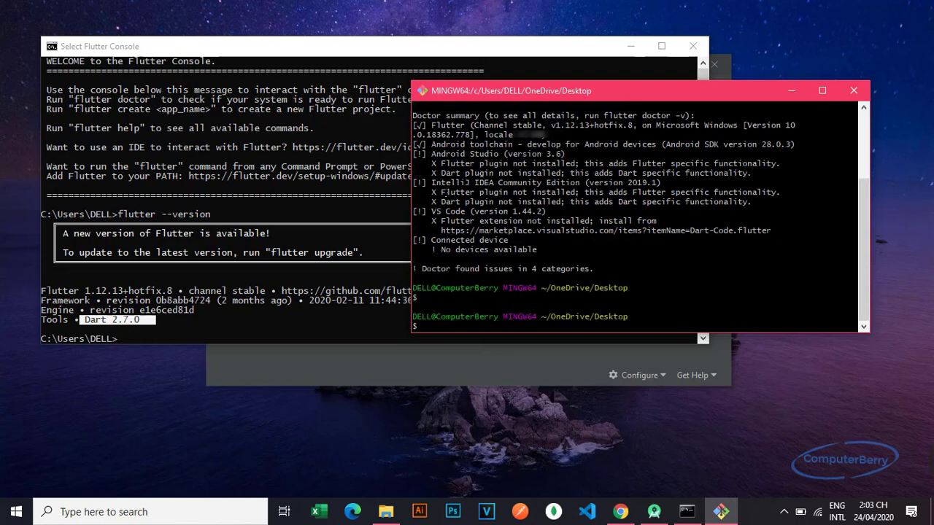
Step: Highlight the IntelliJ, Android toolchain and Android Studio plugin entries in the doctor report, and close the Flutter Console
{"action": "left_click_drag", "start_coordinate": [431, 183], "coordinate": [705, 200]}
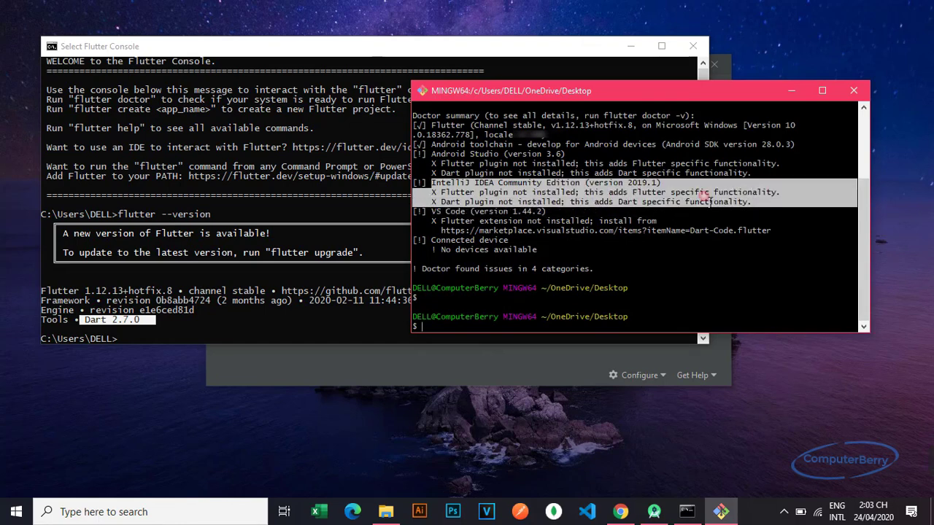
{"action": "left_click_drag", "start_coordinate": [428, 145], "coordinate": [801, 148]}
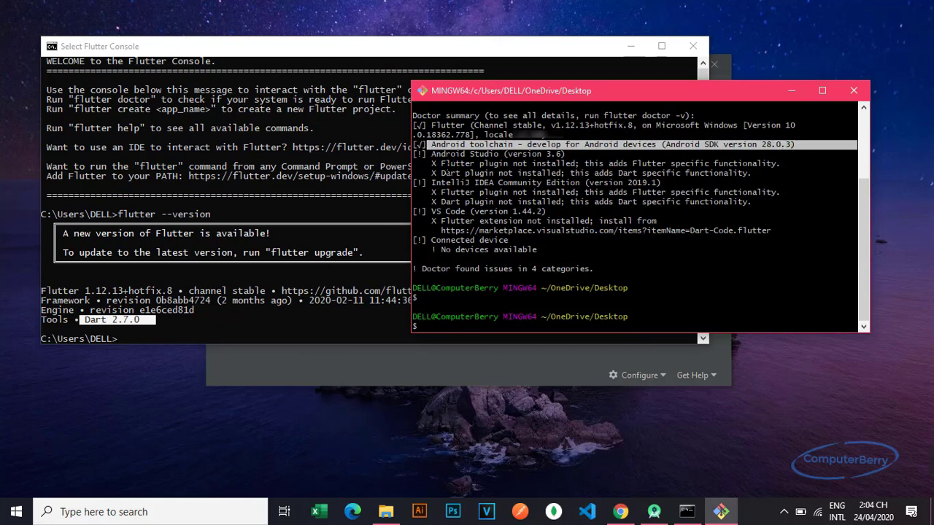
{"action": "left_click_drag", "start_coordinate": [436, 163], "coordinate": [771, 175]}
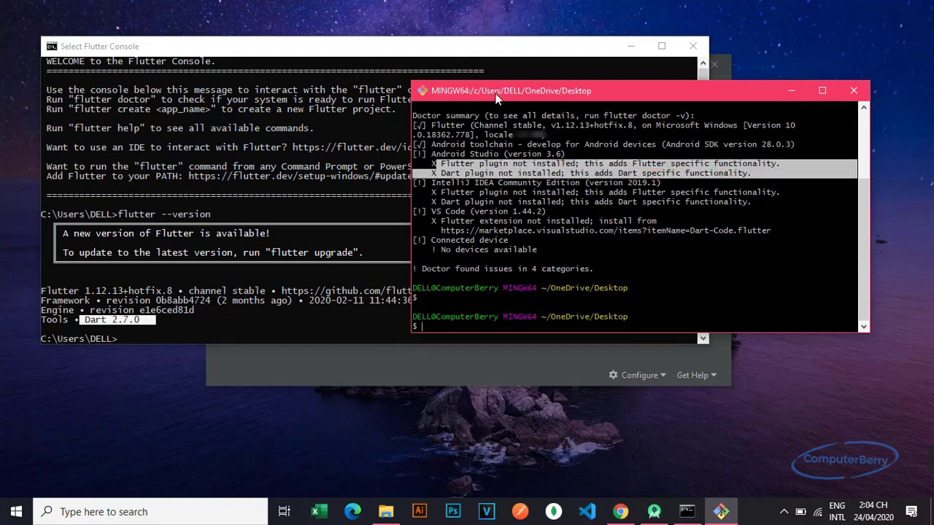
{"action": "left_click", "coordinate": [660, 49]}
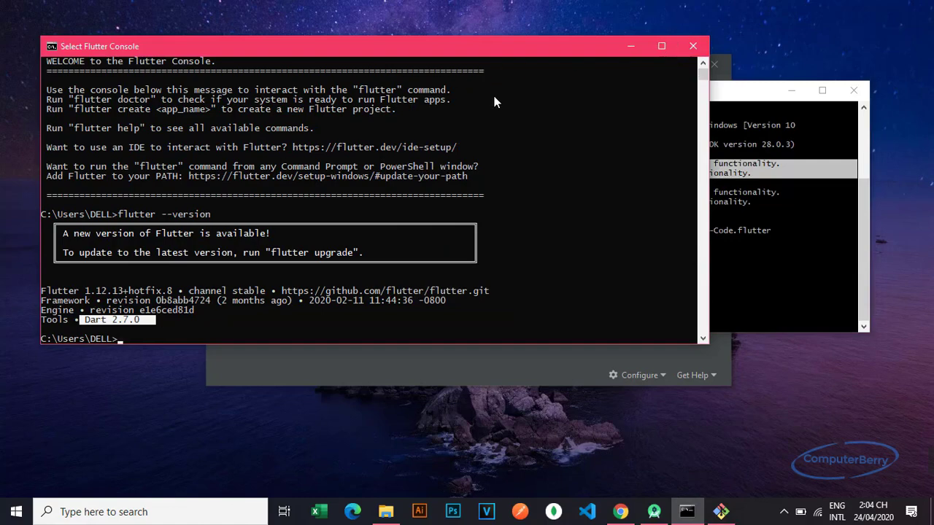
{"action": "left_click", "coordinate": [693, 46]}
Step: Read the Android setup section of the Flutter install page in Chrome, including the Android SDK Tools (Obsolete) warning, and minimize the browser
{"action": "left_click", "coordinate": [621, 512]}
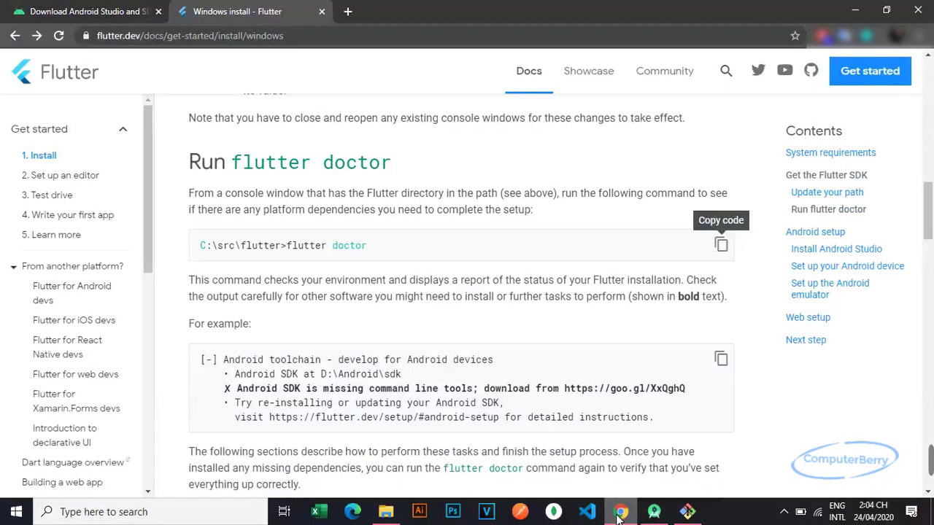
{"action": "scroll", "coordinate": [287, 245], "scroll_direction": "down", "scroll_amount": 3}
{"action": "scroll", "coordinate": [270, 246], "scroll_direction": "down", "scroll_amount": 5}
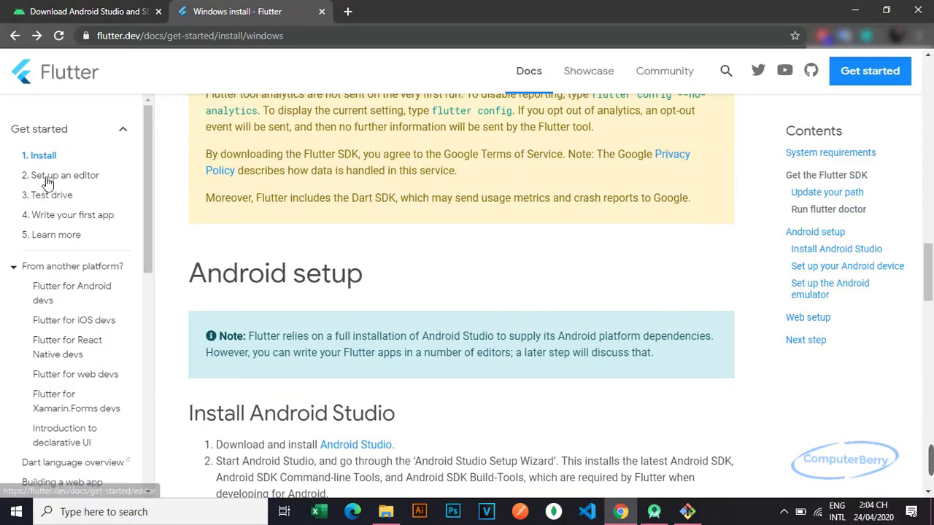
{"action": "scroll", "coordinate": [232, 203], "scroll_direction": "down", "scroll_amount": 2}
{"action": "scroll", "coordinate": [232, 203], "scroll_direction": "down", "scroll_amount": 2}
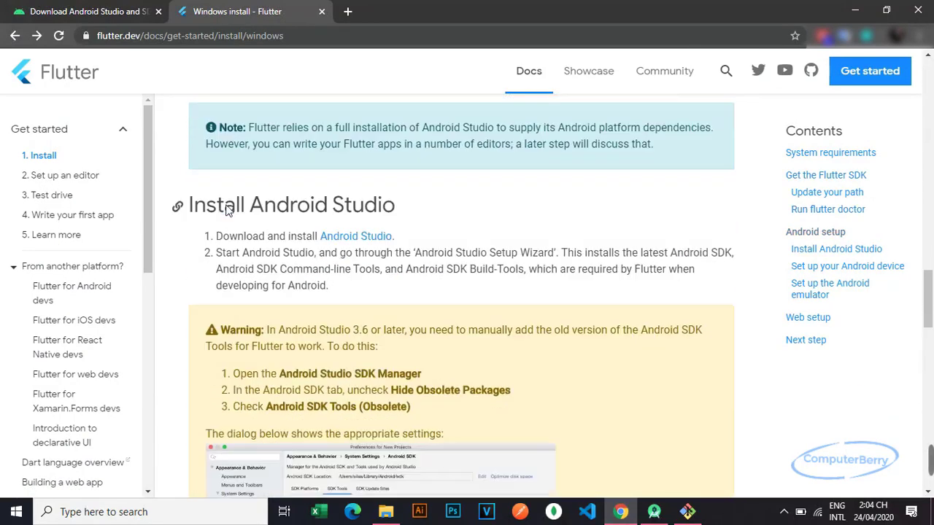
{"action": "left_click_drag", "start_coordinate": [207, 144], "coordinate": [419, 149]}
{"action": "scroll", "coordinate": [404, 175], "scroll_direction": "down", "scroll_amount": 4}
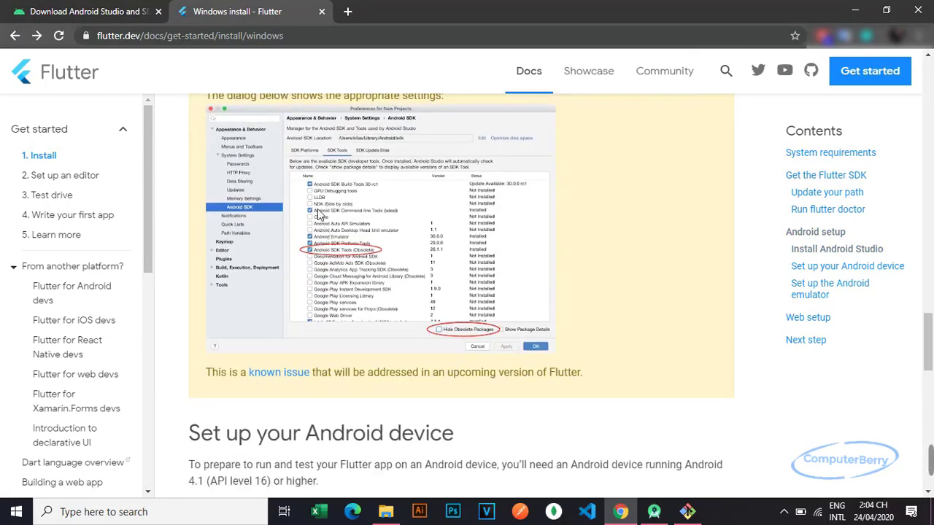
{"action": "scroll", "coordinate": [303, 258], "scroll_direction": "up", "scroll_amount": 2}
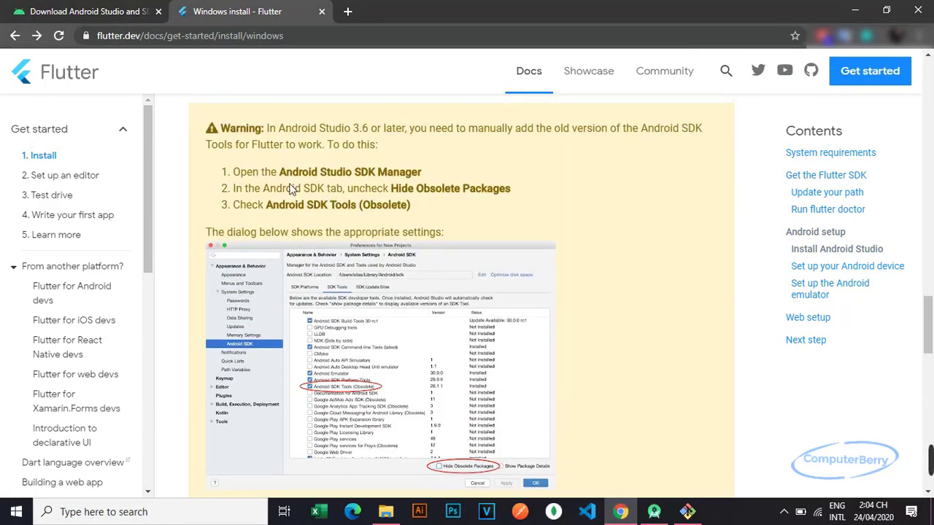
{"action": "scroll", "coordinate": [329, 350], "scroll_direction": "down", "scroll_amount": 1}
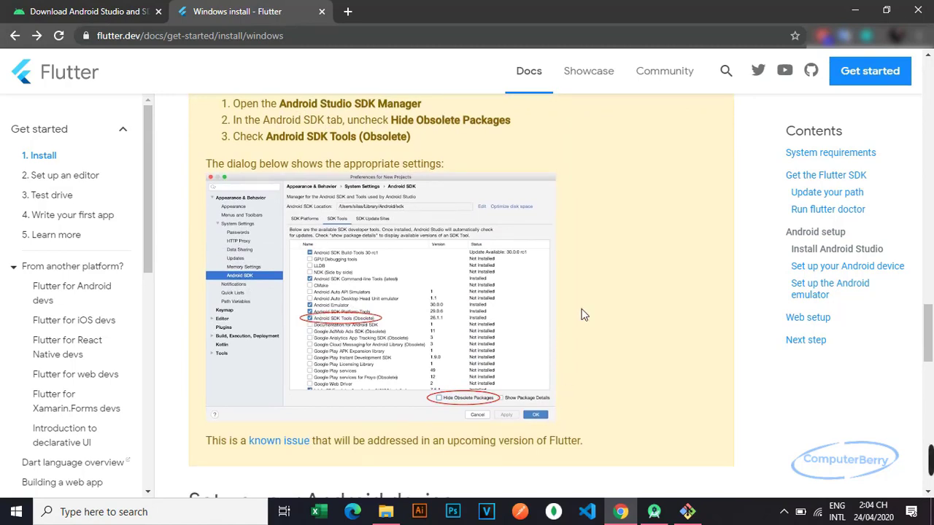
{"action": "left_click", "coordinate": [855, 10]}
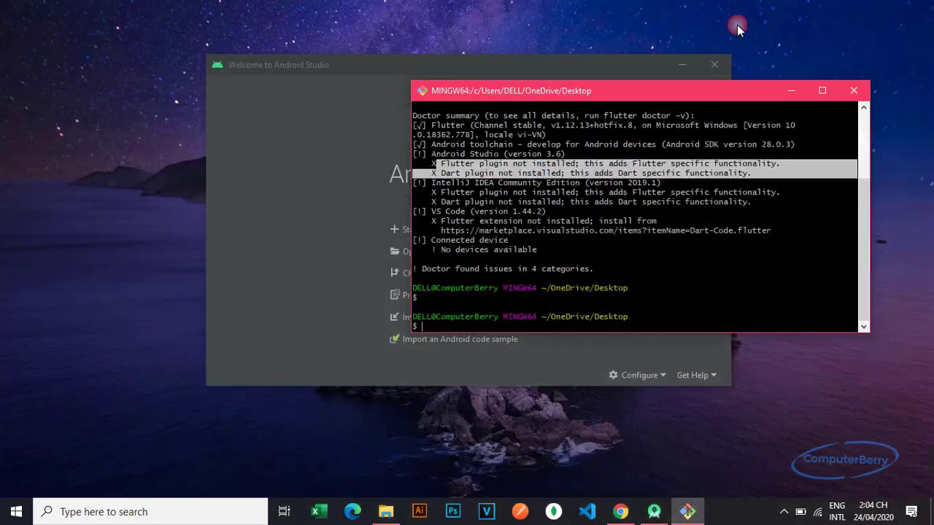
Step: Minimize Git Bash, open the SDK Manager from Android Studio's welcome window, and examine the package details for Android 9.0 (Pie)
{"action": "left_click", "coordinate": [792, 91]}
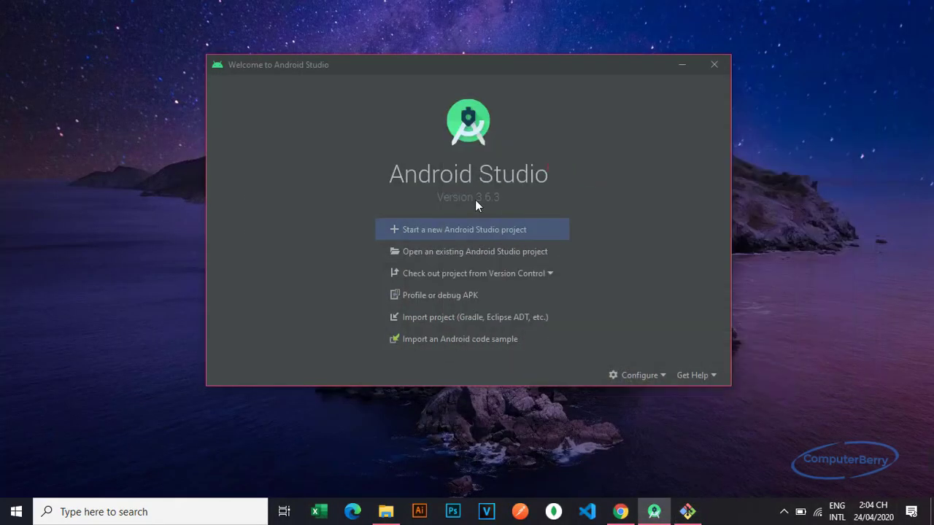
{"action": "left_click", "coordinate": [668, 380]}
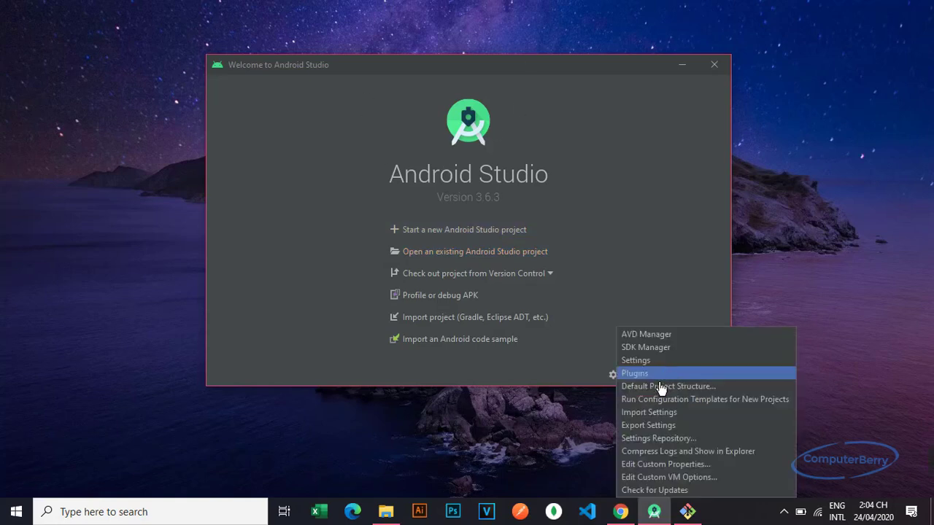
{"action": "left_click", "coordinate": [649, 348]}
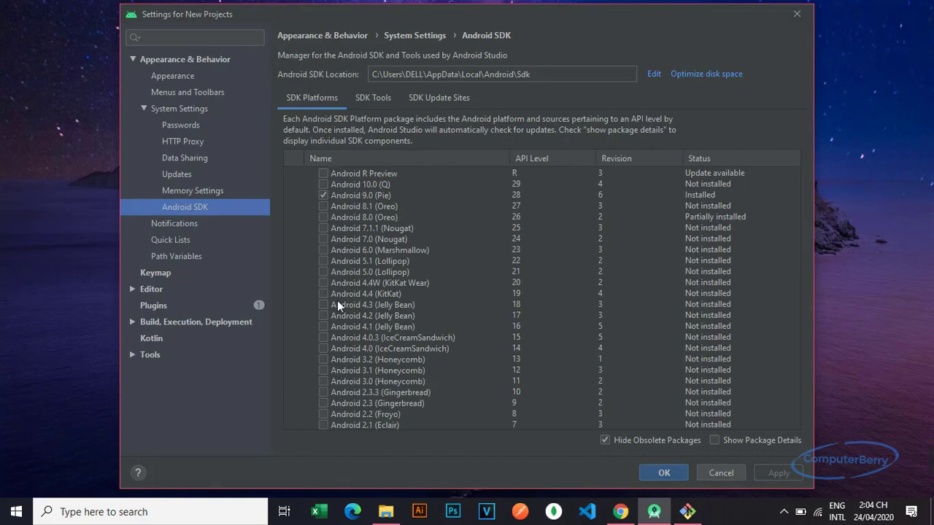
{"action": "left_click", "coordinate": [715, 441]}
{"action": "scroll", "coordinate": [359, 310], "scroll_direction": "down", "scroll_amount": 3}
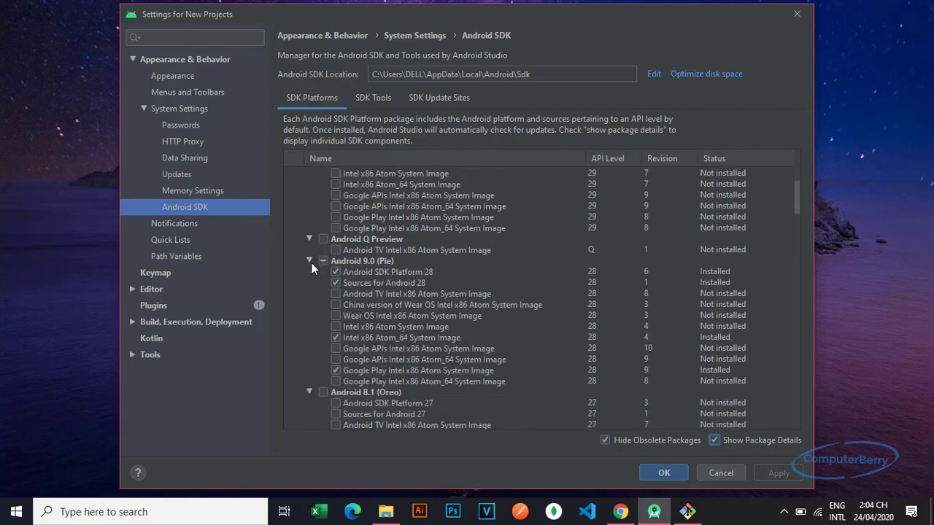
{"action": "left_click", "coordinate": [309, 261]}
{"action": "left_click", "coordinate": [308, 261]}
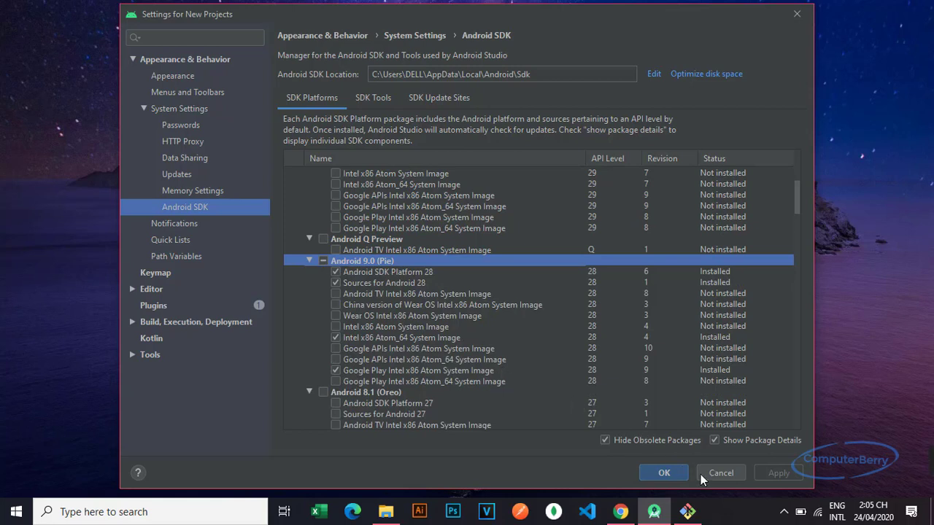
{"action": "left_click", "coordinate": [714, 440]}
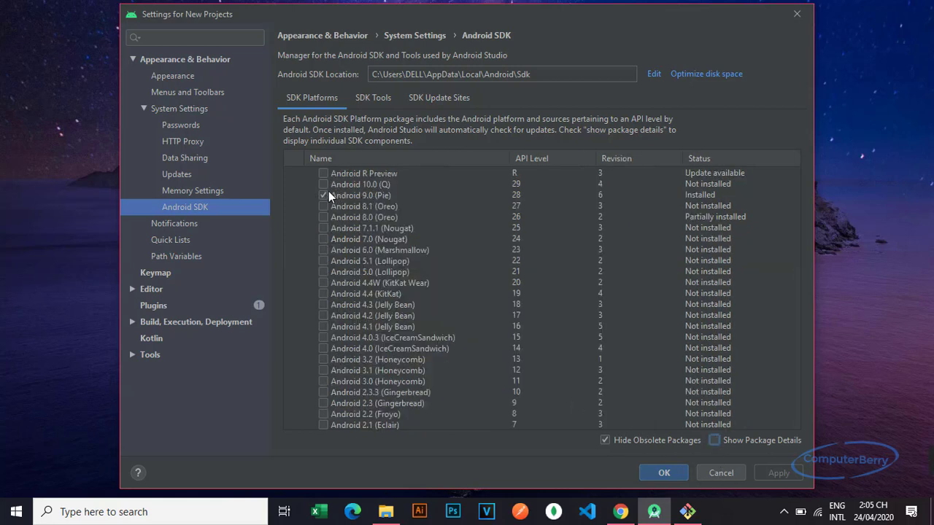
{"action": "left_click", "coordinate": [323, 196]}
{"action": "left_click", "coordinate": [321, 194]}
{"action": "left_click", "coordinate": [323, 185]}
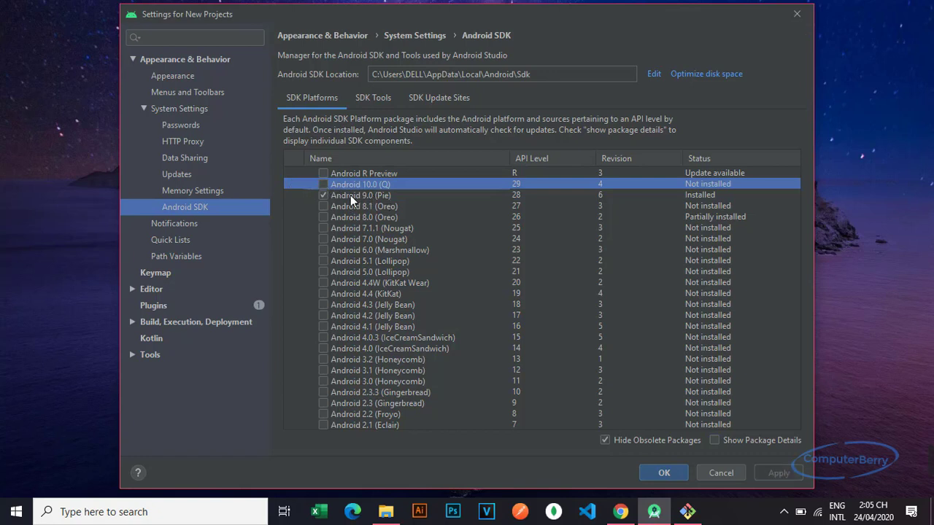
Step: Review the SDK Tools list, including the individual Android SDK Build-Tools versions with package details shown, and close the settings
{"action": "left_click", "coordinate": [369, 98]}
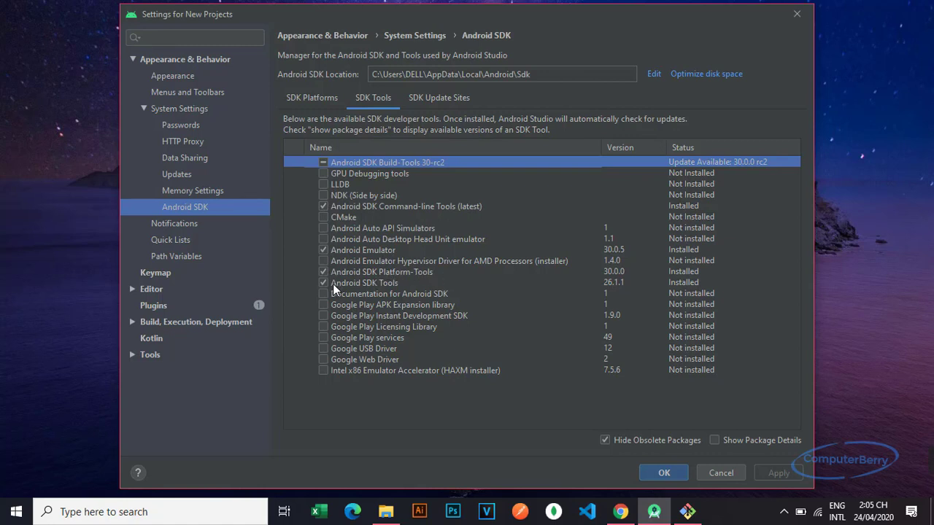
{"action": "left_click", "coordinate": [714, 440]}
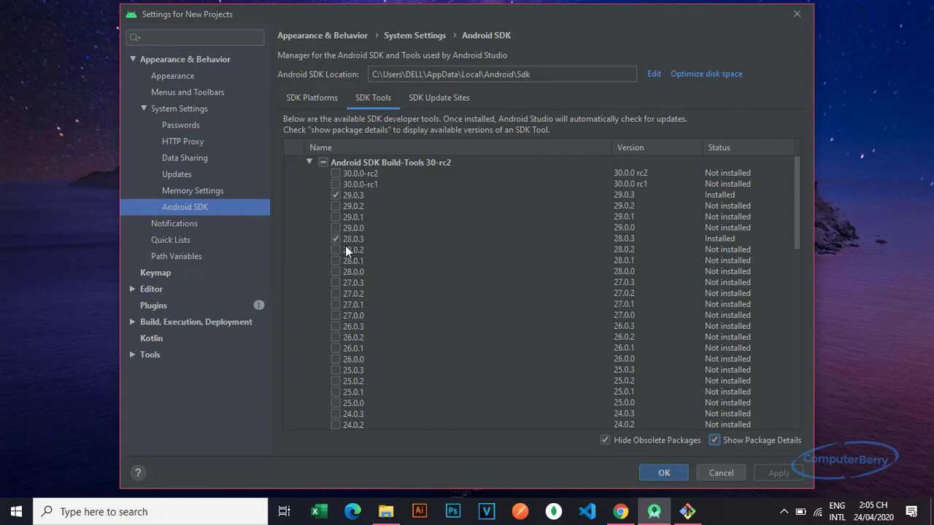
{"action": "scroll", "coordinate": [651, 358], "scroll_direction": "down", "scroll_amount": 1}
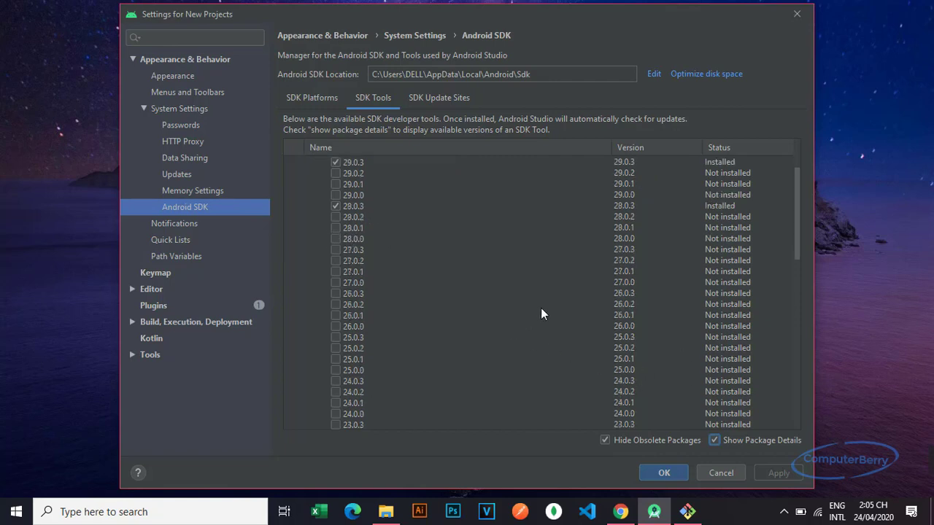
{"action": "scroll", "coordinate": [540, 309], "scroll_direction": "up", "scroll_amount": 1}
{"action": "left_click", "coordinate": [714, 441]}
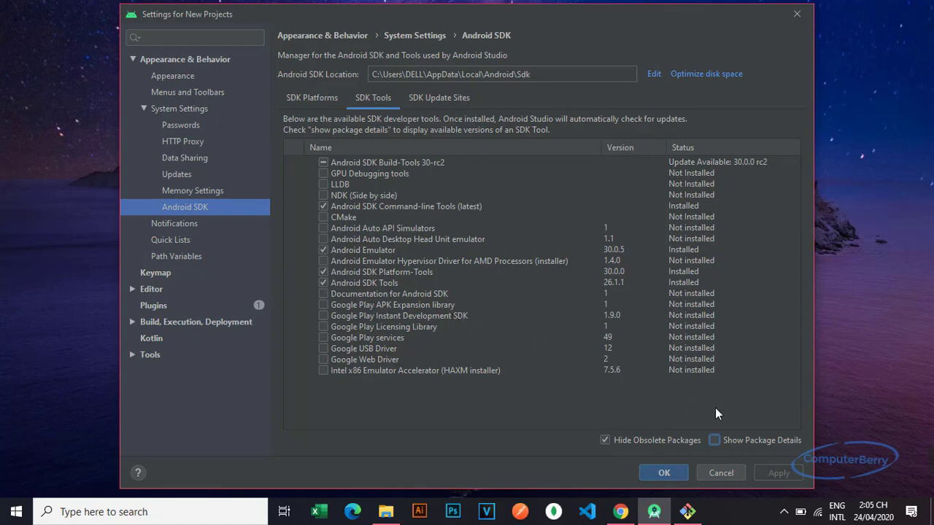
{"action": "left_click", "coordinate": [663, 473]}
Step: Switch to Chrome, open the Set up an editor page of the Flutter docs, and read the Visual Studio Code instructions
{"action": "left_click", "coordinate": [620, 511]}
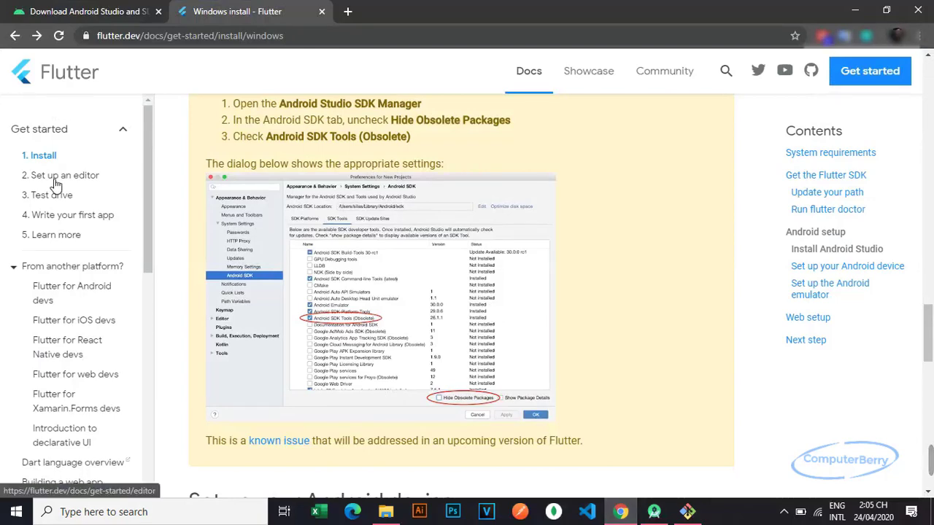
{"action": "left_click", "coordinate": [62, 176]}
{"action": "scroll", "coordinate": [194, 226], "scroll_direction": "down", "scroll_amount": 4}
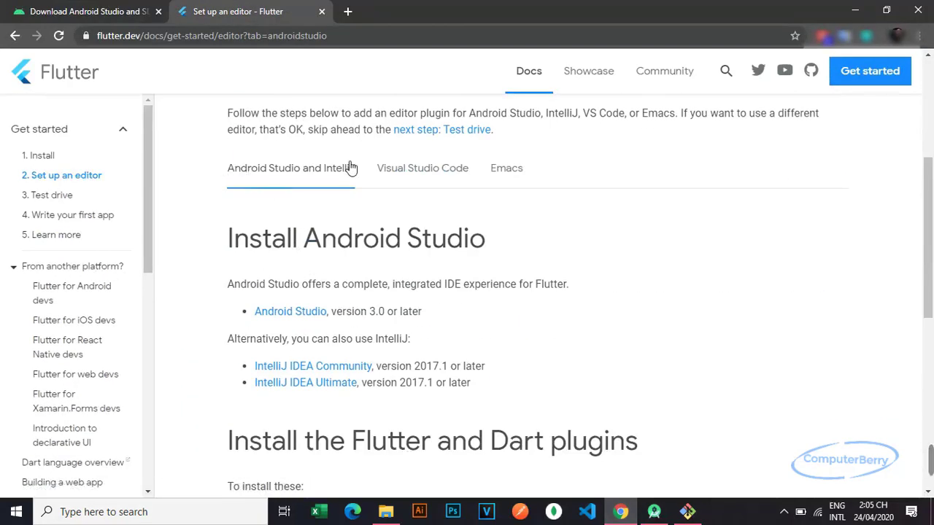
{"action": "left_click", "coordinate": [448, 176]}
{"action": "scroll", "coordinate": [412, 252], "scroll_direction": "down", "scroll_amount": 4}
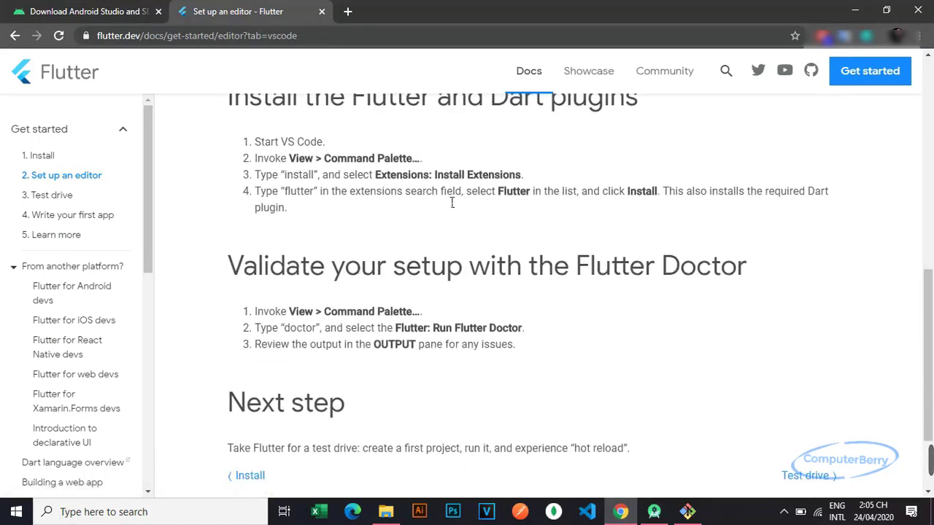
{"action": "scroll", "coordinate": [398, 222], "scroll_direction": "up", "scroll_amount": 3}
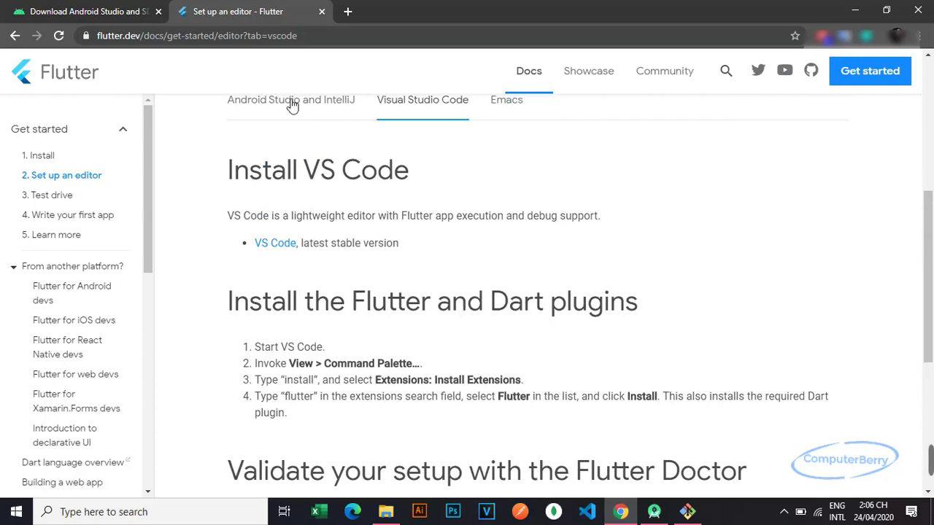
{"action": "scroll", "coordinate": [288, 219], "scroll_direction": "up", "scroll_amount": 2}
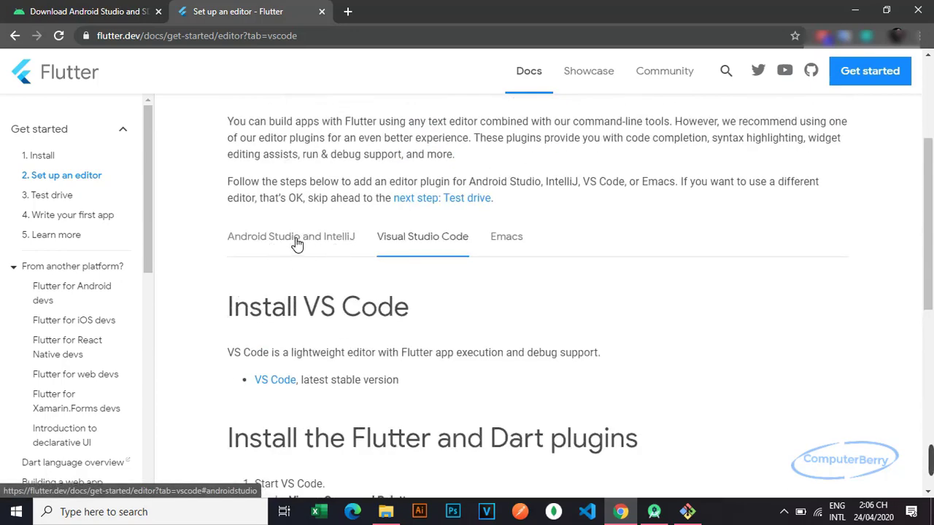
Step: Read the Android Studio and IntelliJ plugin instructions, highlighting "Flutter plugin" and "Dart plugin", and minimize the browser
{"action": "left_click", "coordinate": [298, 242]}
{"action": "scroll", "coordinate": [292, 244], "scroll_direction": "down", "scroll_amount": 1}
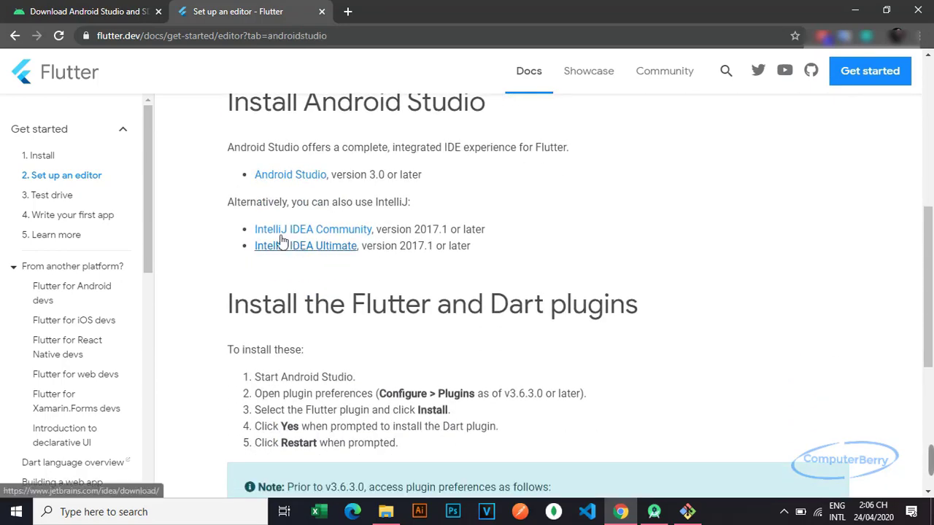
{"action": "scroll", "coordinate": [336, 245], "scroll_direction": "down", "scroll_amount": 3}
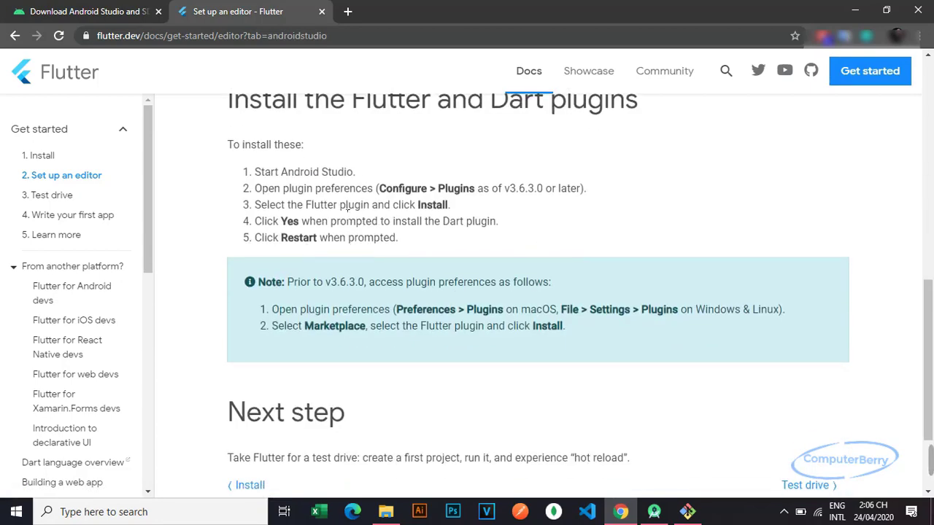
{"action": "left_click_drag", "start_coordinate": [305, 205], "coordinate": [369, 207]}
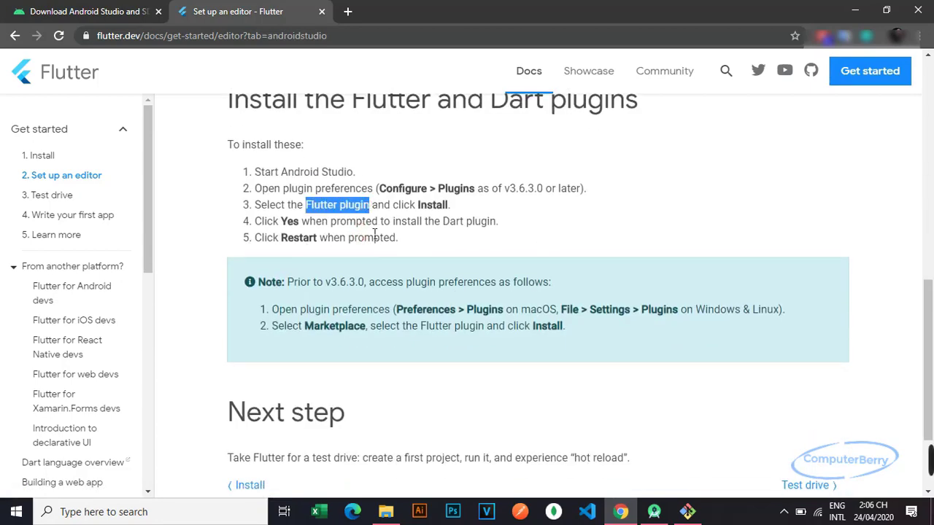
{"action": "left_click_drag", "start_coordinate": [442, 221], "coordinate": [498, 222]}
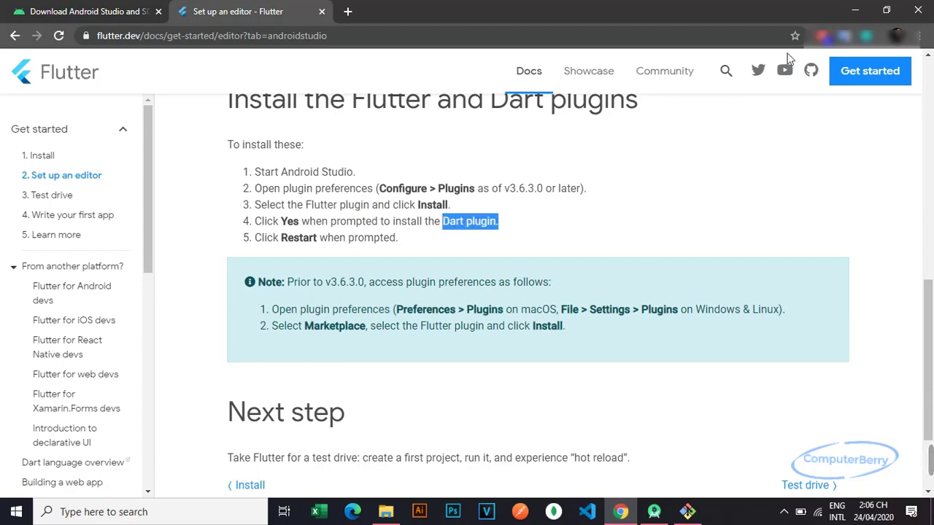
{"action": "left_click", "coordinate": [856, 15]}
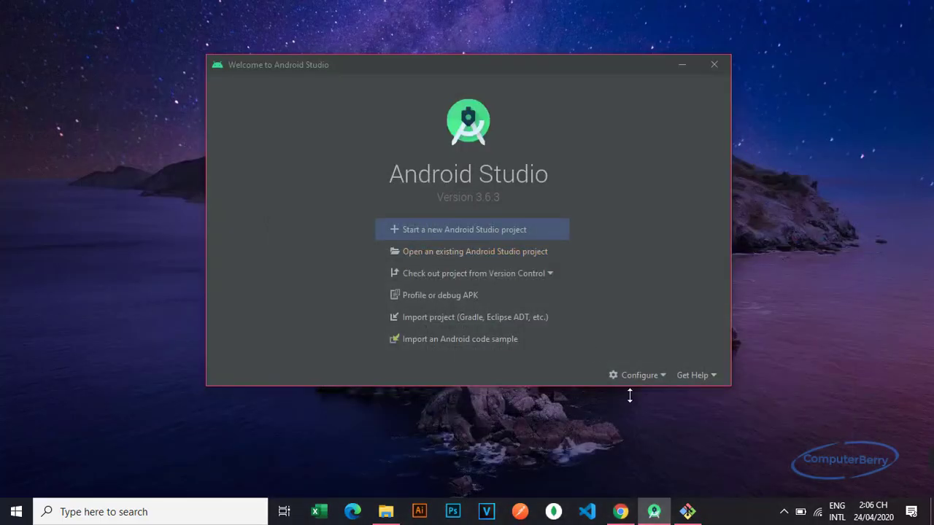
Step: Search the plugin Marketplace for Flutter and install the Flutter plugin together with the required Dart plugin
{"action": "left_click", "coordinate": [649, 377]}
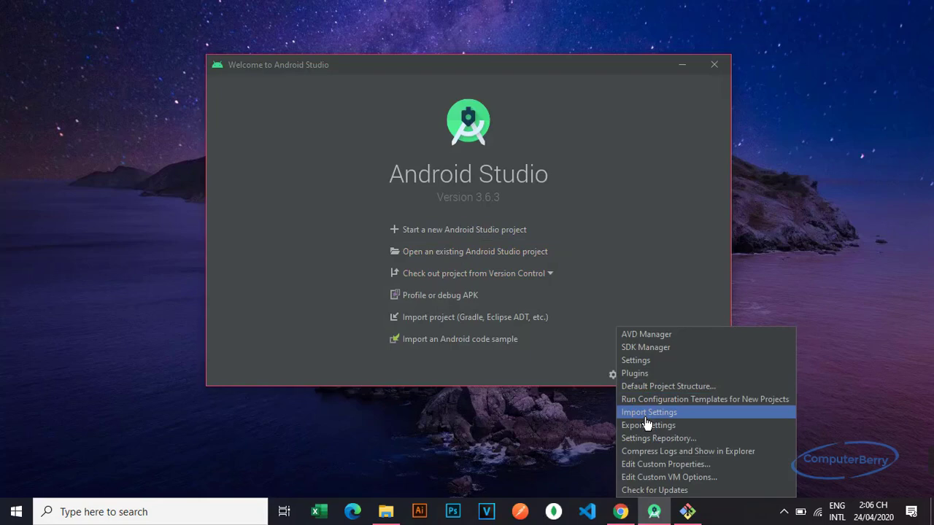
{"action": "left_click", "coordinate": [645, 375]}
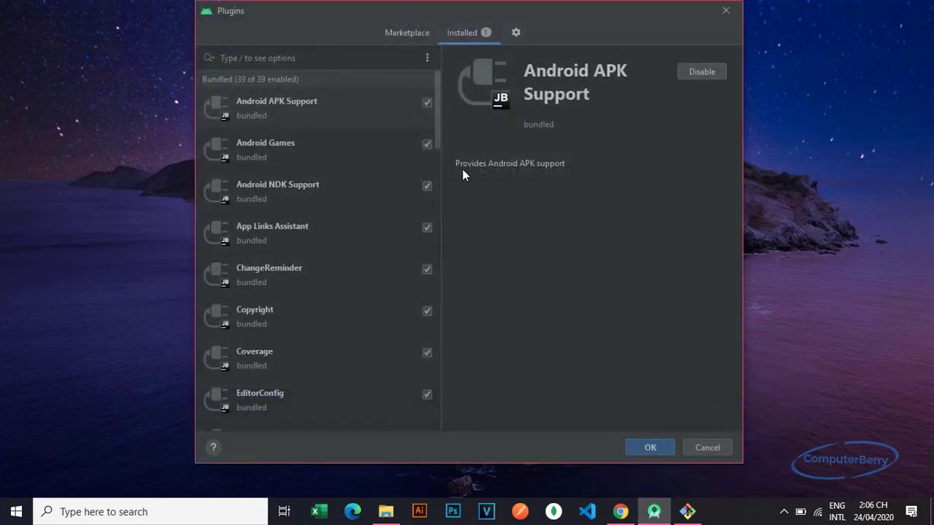
{"action": "type", "text": "Fl"}
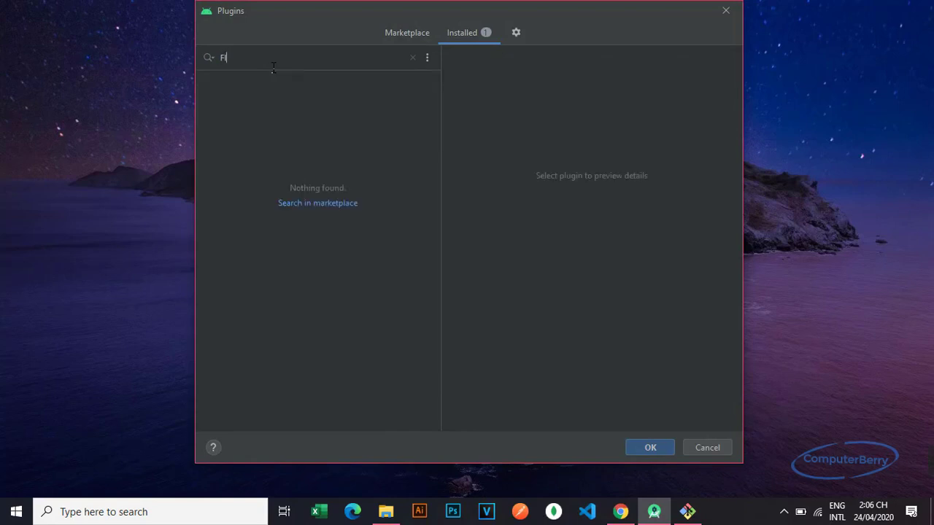
{"action": "type", "text": "utter"}
{"action": "left_click", "coordinate": [394, 33]}
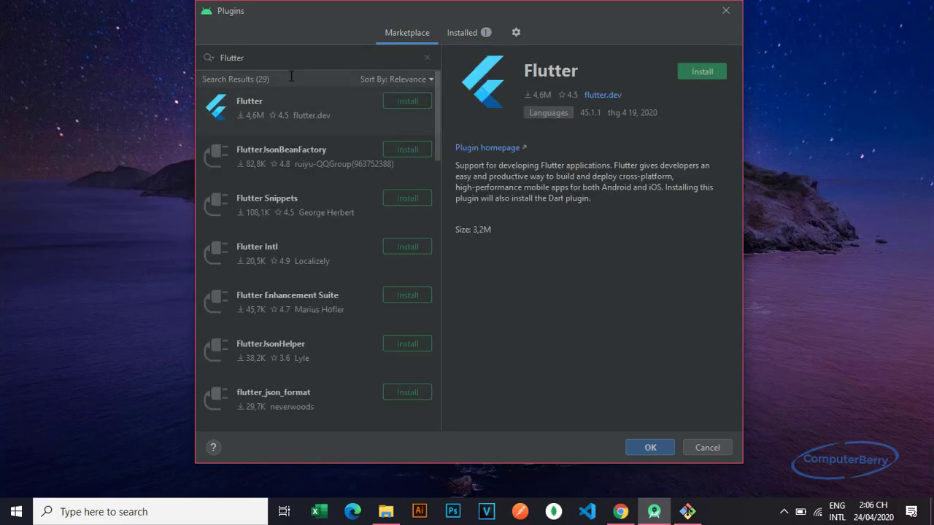
{"action": "left_click", "coordinate": [406, 104]}
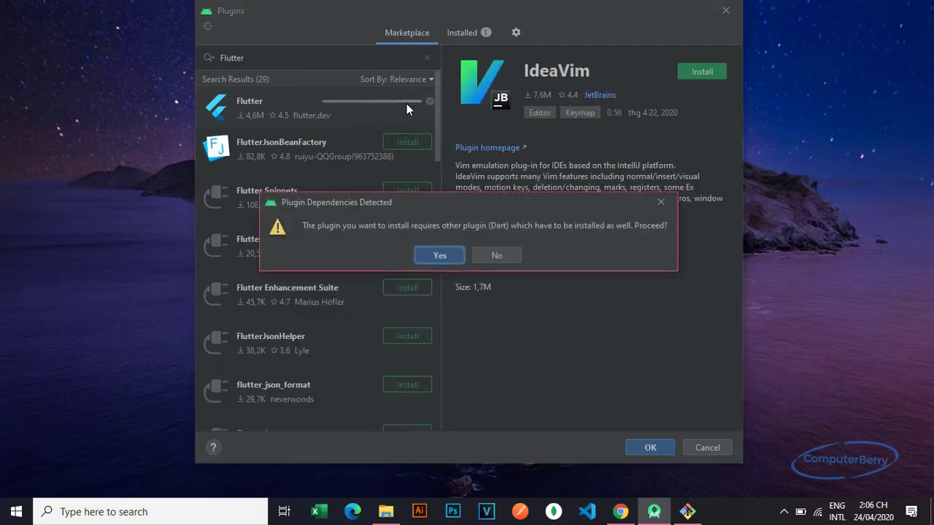
{"action": "left_click", "coordinate": [439, 255]}
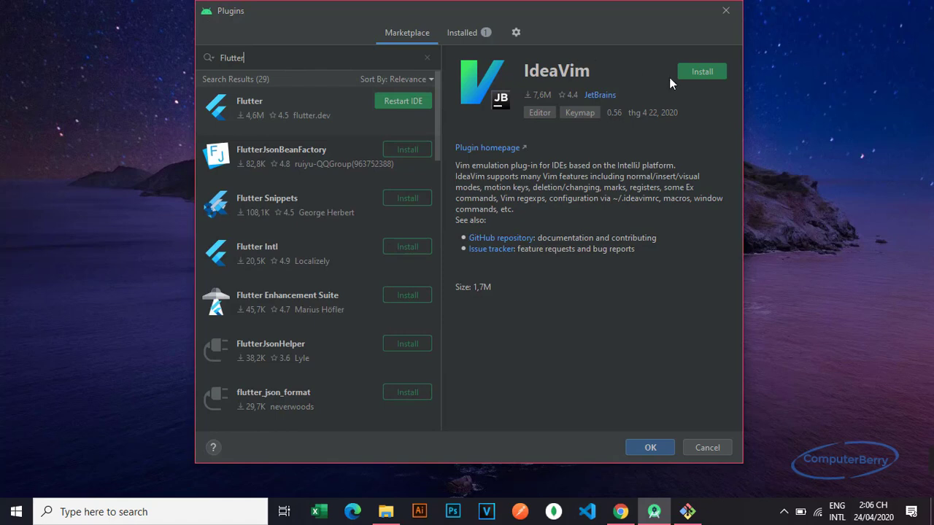
Step: Check the Dart plugin among the installed plugins and in the Marketplace, and restart Android Studio to activate the plugin changes
{"action": "left_click", "coordinate": [467, 33]}
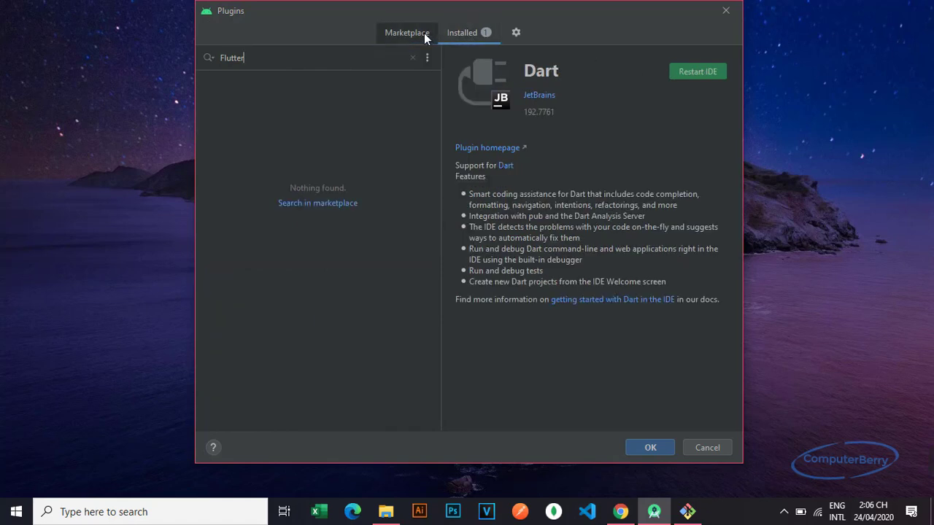
{"action": "left_click", "coordinate": [413, 58]}
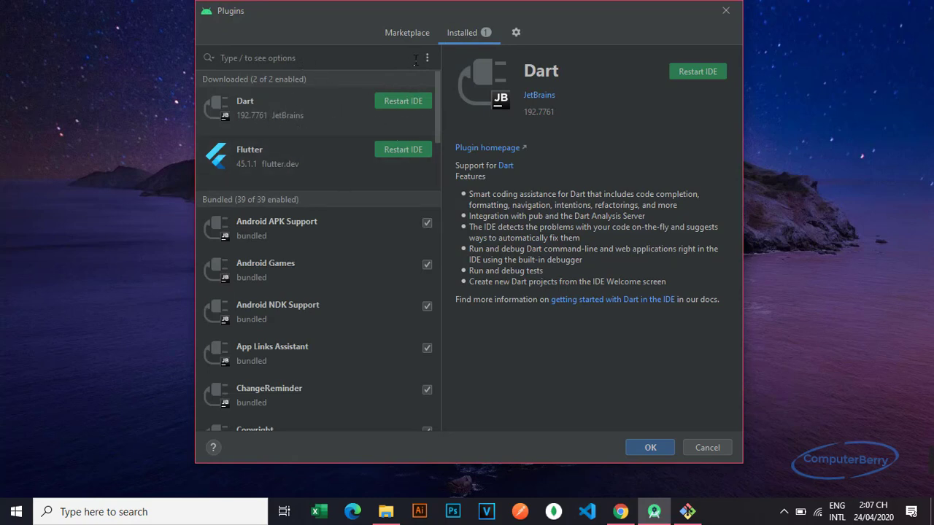
{"action": "left_click", "coordinate": [392, 41]}
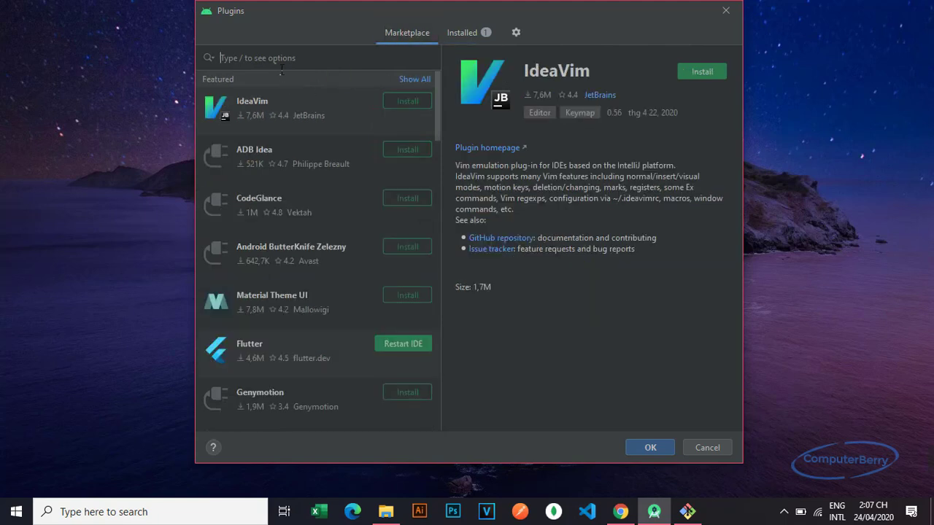
{"action": "type", "text": "Dart"}
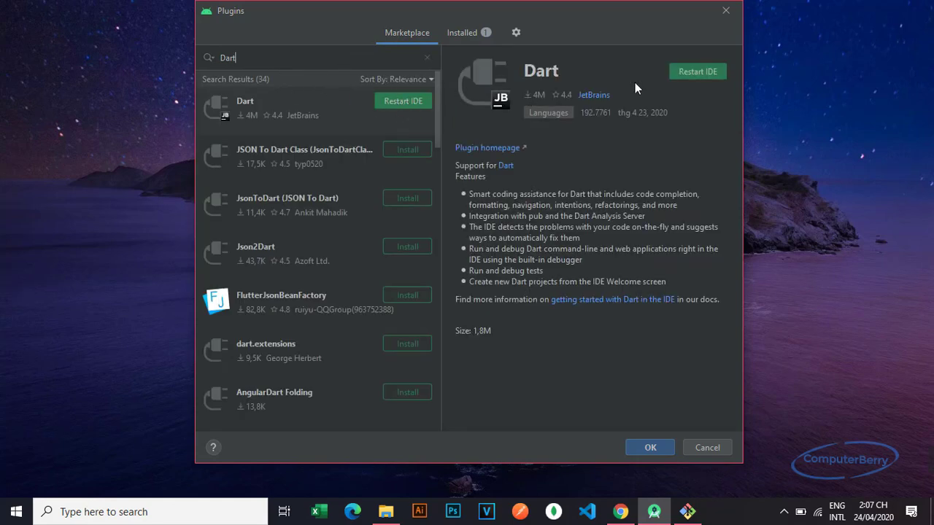
{"action": "left_click", "coordinate": [699, 73]}
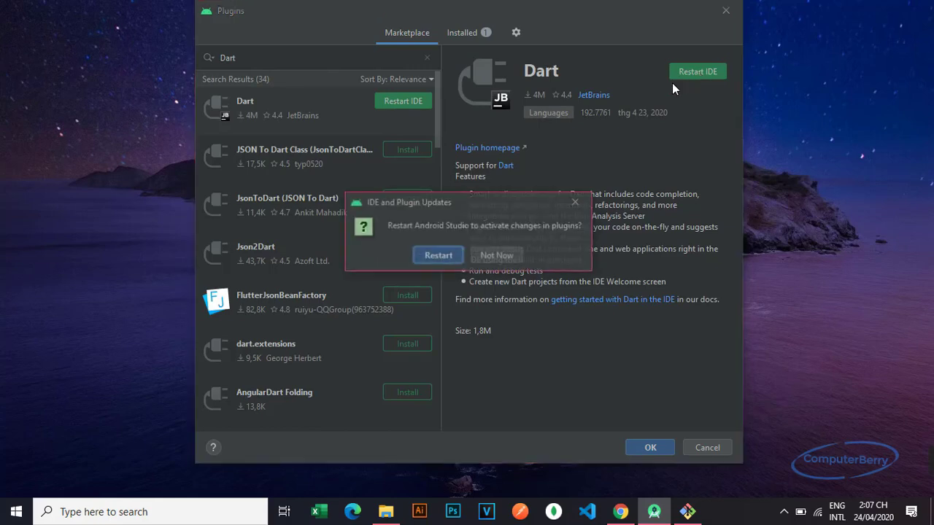
{"action": "left_click", "coordinate": [438, 255]}
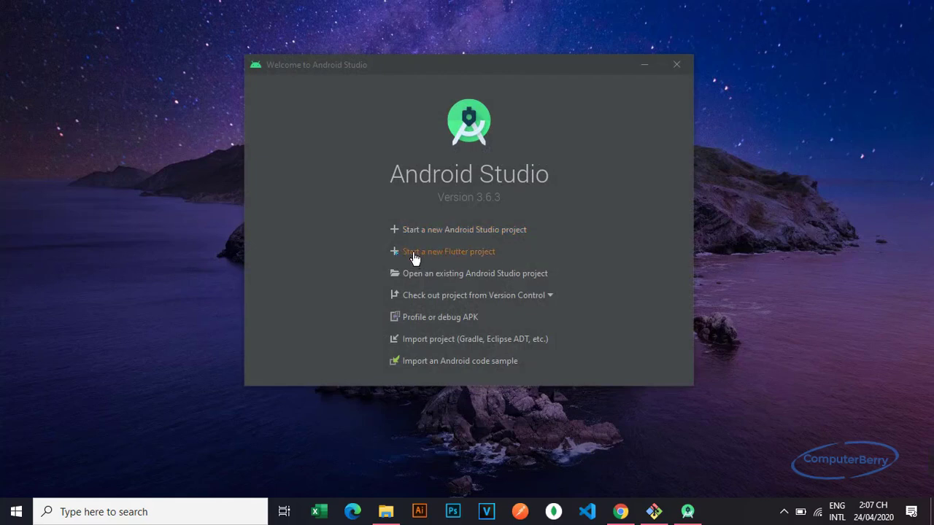
Step: Start a new Flutter project of the Flutter Application type and proceed to its configuration
{"action": "left_click", "coordinate": [417, 258]}
{"action": "left_click", "coordinate": [413, 254]}
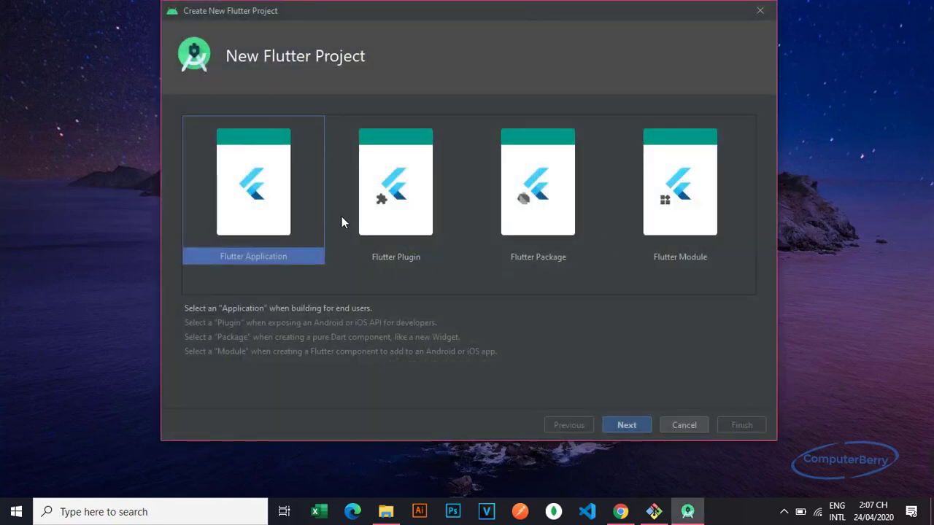
{"action": "left_click", "coordinate": [627, 426]}
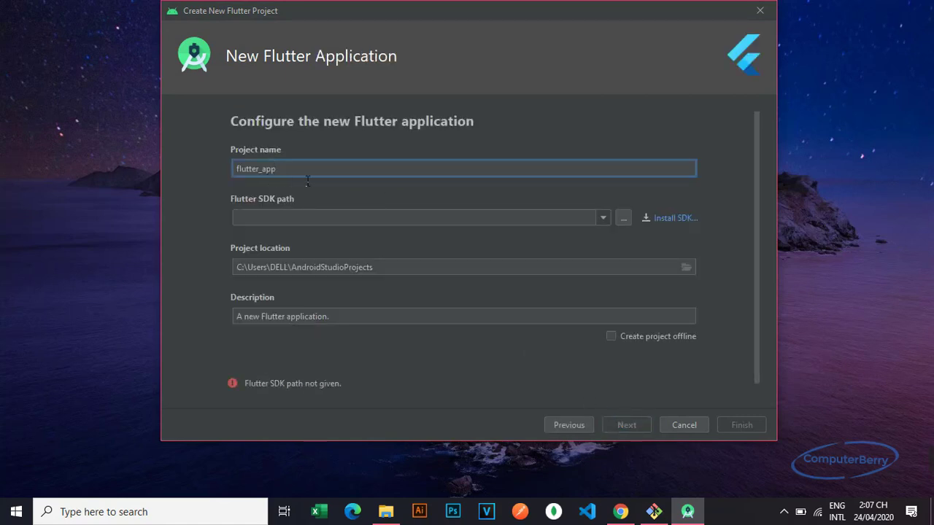
Step: Set the Flutter SDK path to the C:\Program Files\flutter folder, checking the folder's location in File Explorer before confirming it
{"action": "left_click_drag", "start_coordinate": [275, 175], "coordinate": [234, 172]}
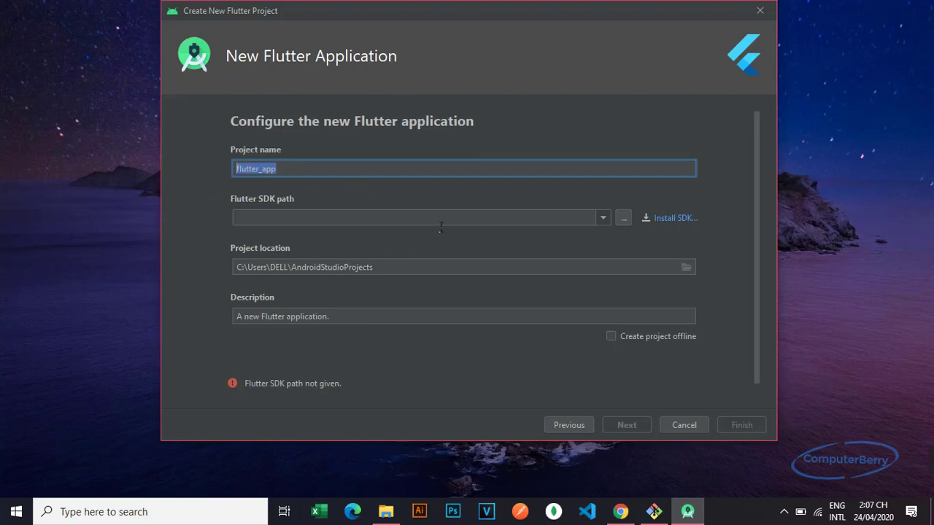
{"action": "left_click", "coordinate": [484, 222]}
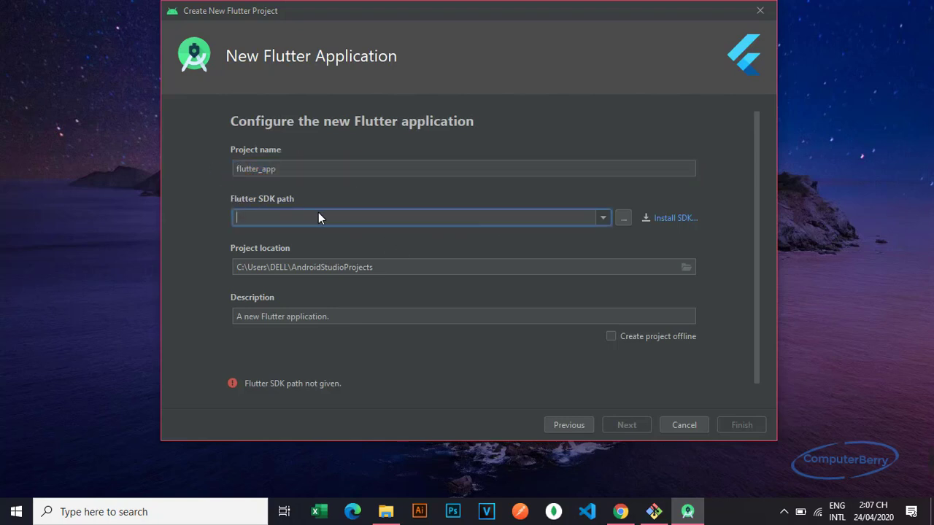
{"action": "left_click", "coordinate": [622, 219]}
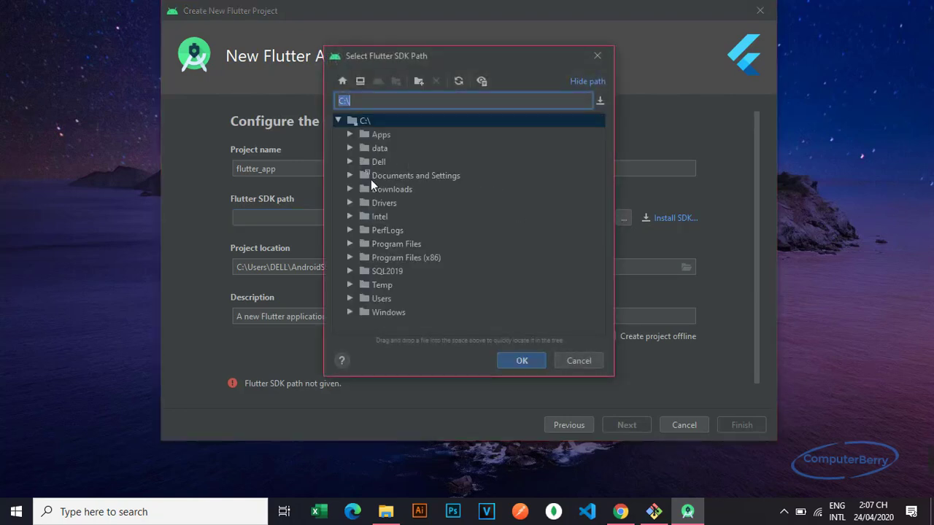
{"action": "left_click", "coordinate": [350, 244]}
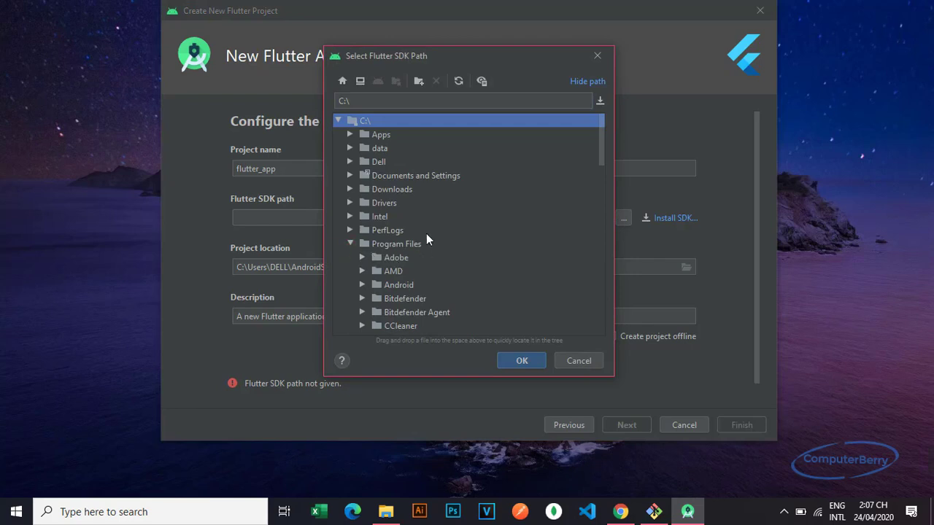
{"action": "scroll", "coordinate": [426, 234], "scroll_direction": "down", "scroll_amount": 1}
{"action": "scroll", "coordinate": [399, 288], "scroll_direction": "down", "scroll_amount": 2}
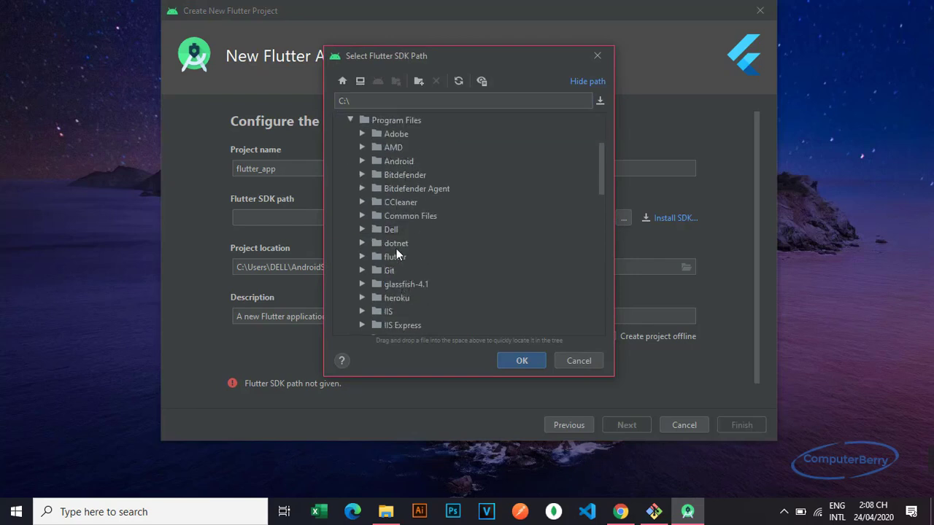
{"action": "left_click", "coordinate": [395, 256]}
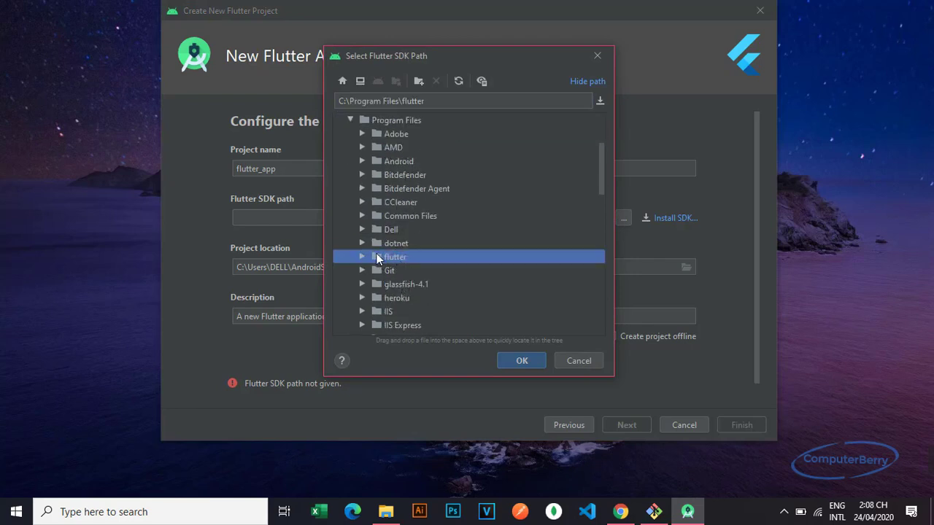
{"action": "left_click", "coordinate": [386, 511]}
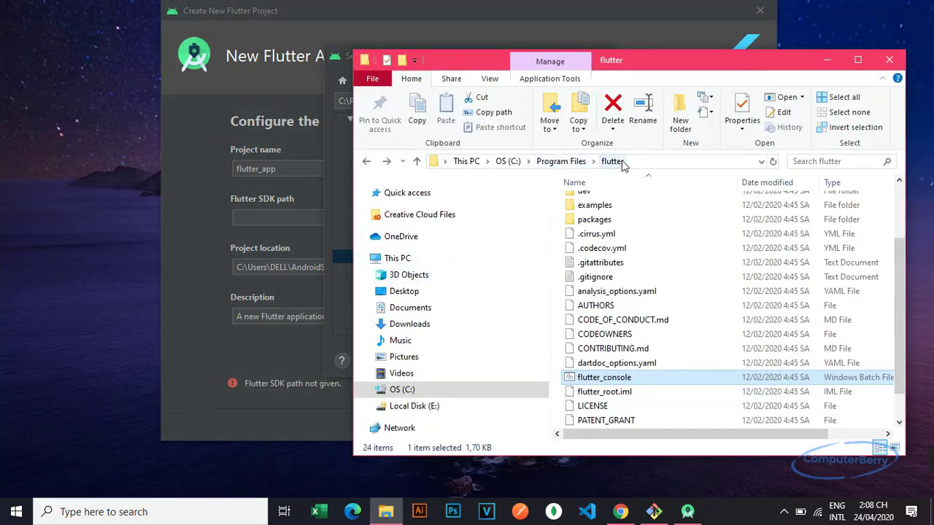
{"action": "left_click", "coordinate": [558, 161]}
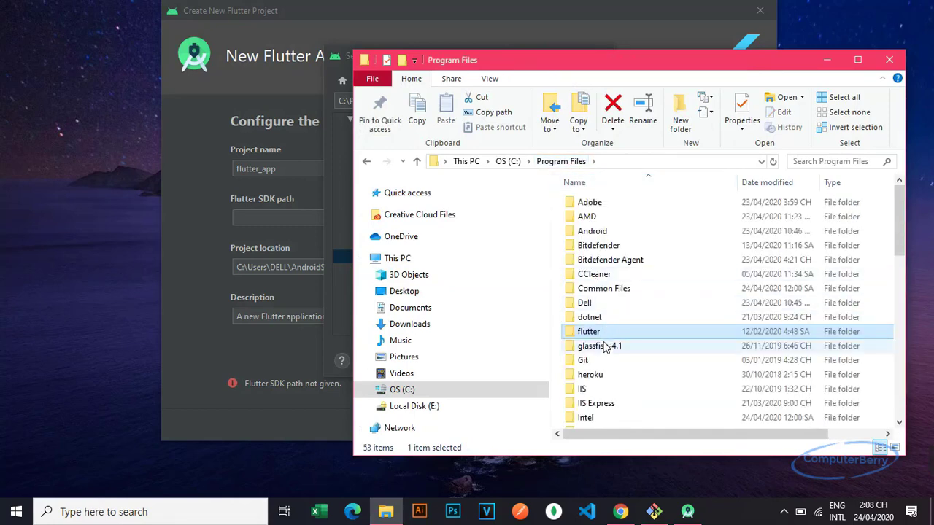
{"action": "left_click", "coordinate": [827, 62]}
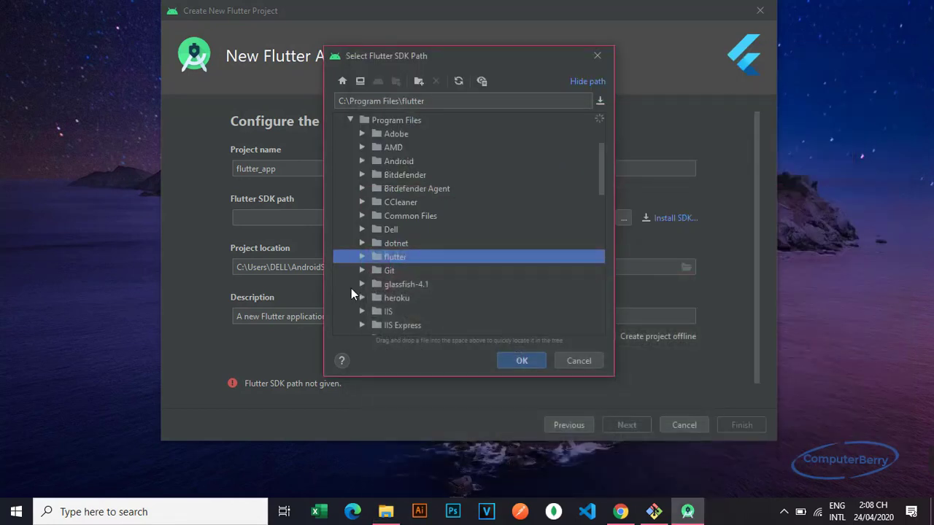
{"action": "left_click", "coordinate": [520, 362]}
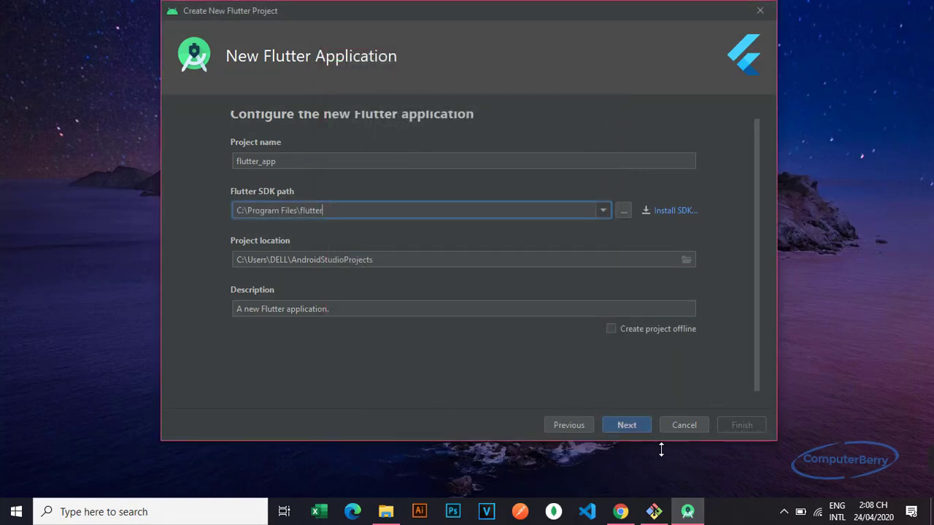
Step: Continue to the package settings and create the project with package name com.example.flutterapp, AndroidX artifacts, and Kotlin and Swift support
{"action": "left_click", "coordinate": [625, 425]}
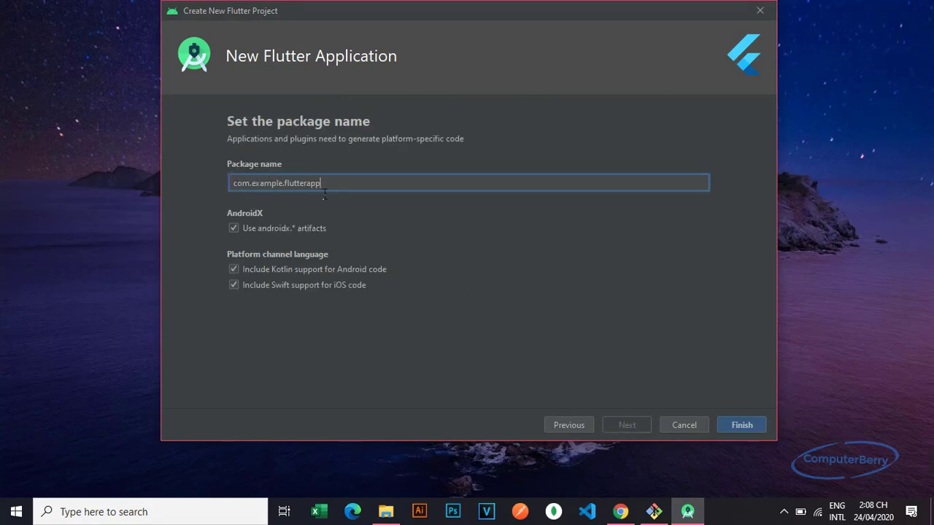
{"action": "left_click_drag", "start_coordinate": [333, 189], "coordinate": [207, 185]}
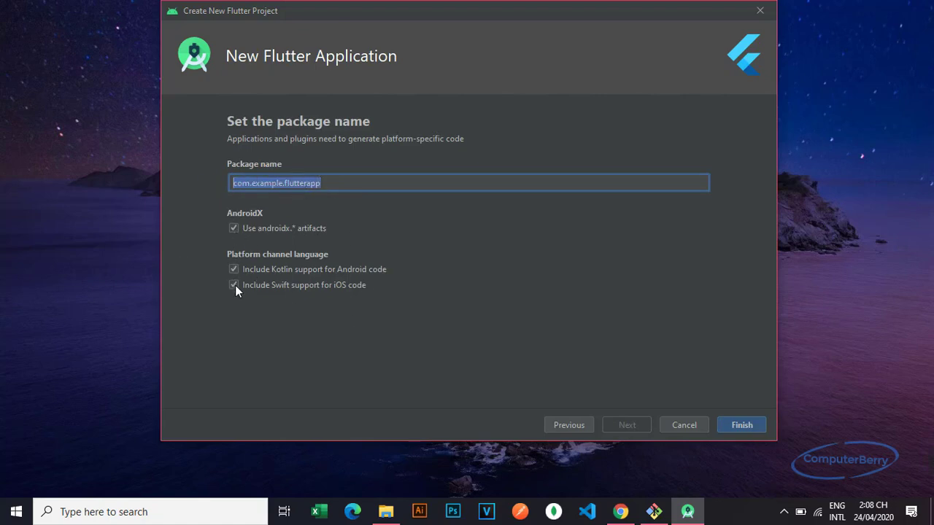
{"action": "left_click", "coordinate": [740, 425]}
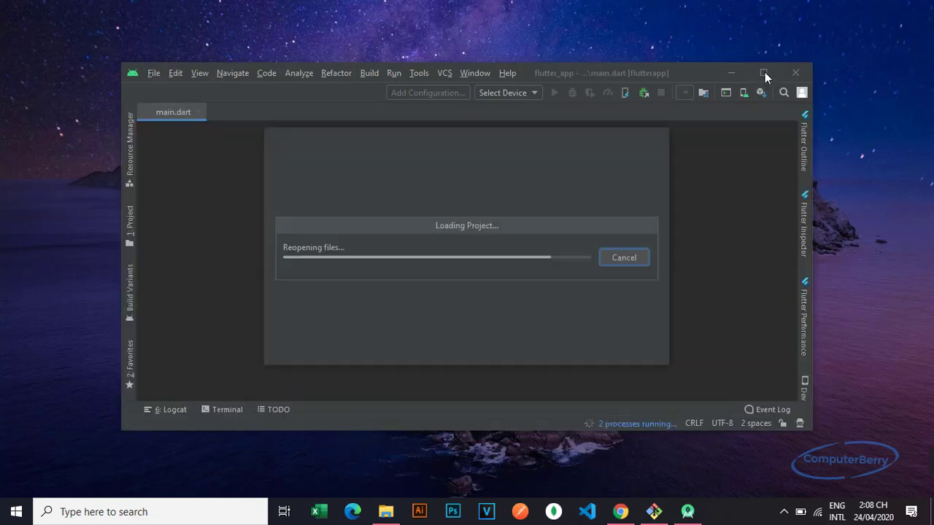
Step: Maximize the new project's window, dismiss the Tip of the Day, and expand the flutter_app folder in the project tree
{"action": "left_click", "coordinate": [764, 72]}
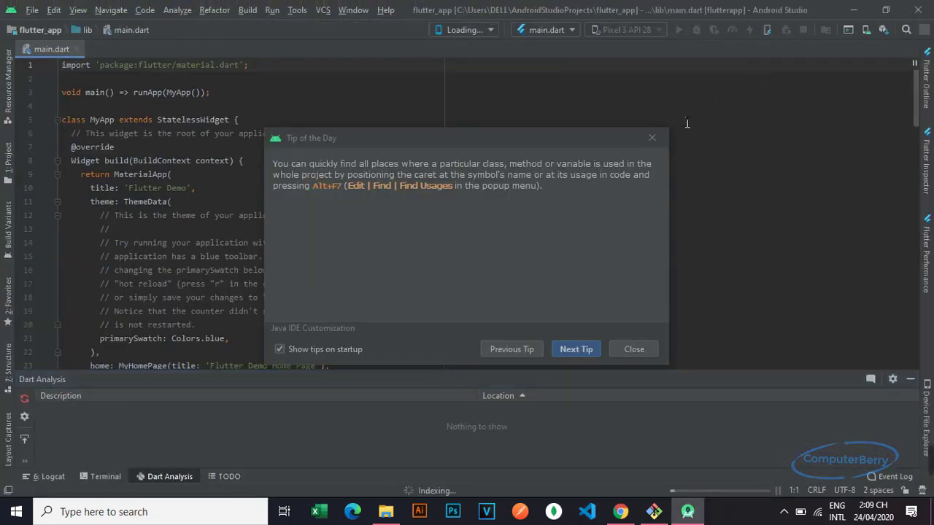
{"action": "left_click", "coordinate": [634, 350]}
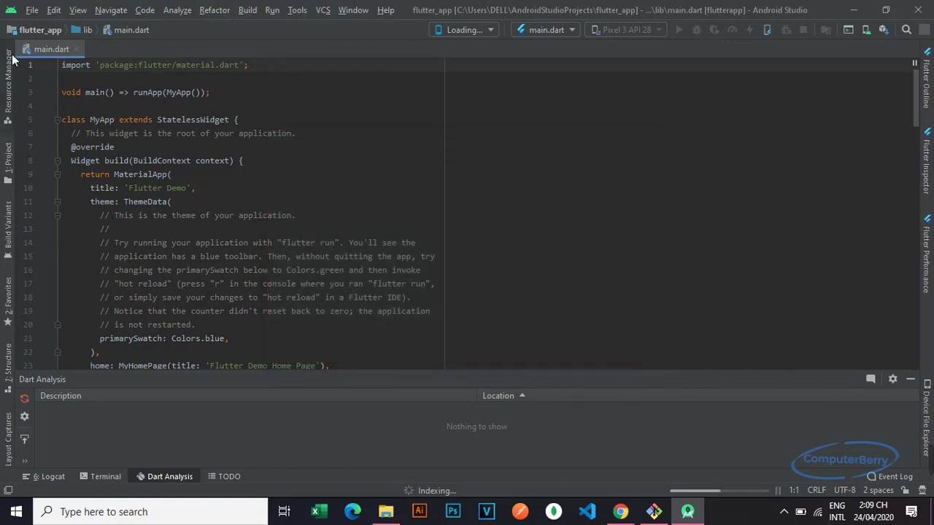
{"action": "left_click", "coordinate": [9, 80]}
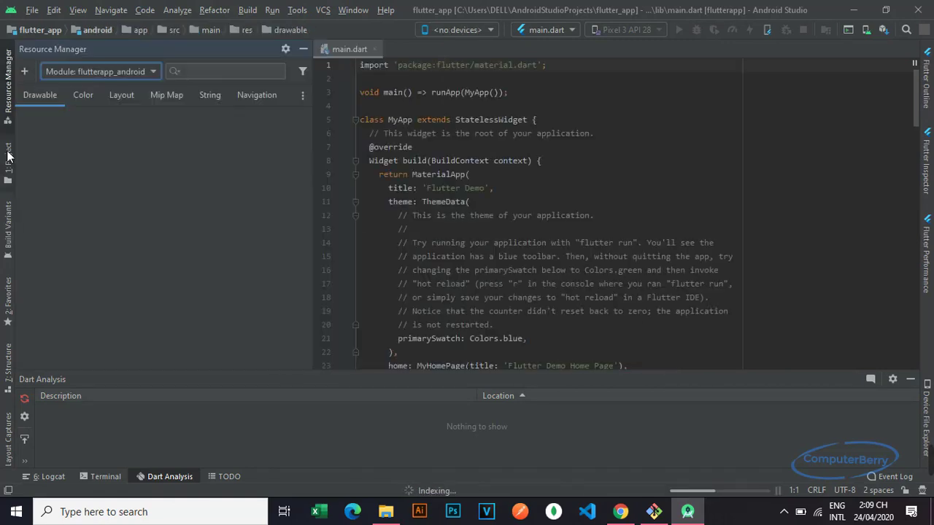
{"action": "left_click", "coordinate": [8, 155]}
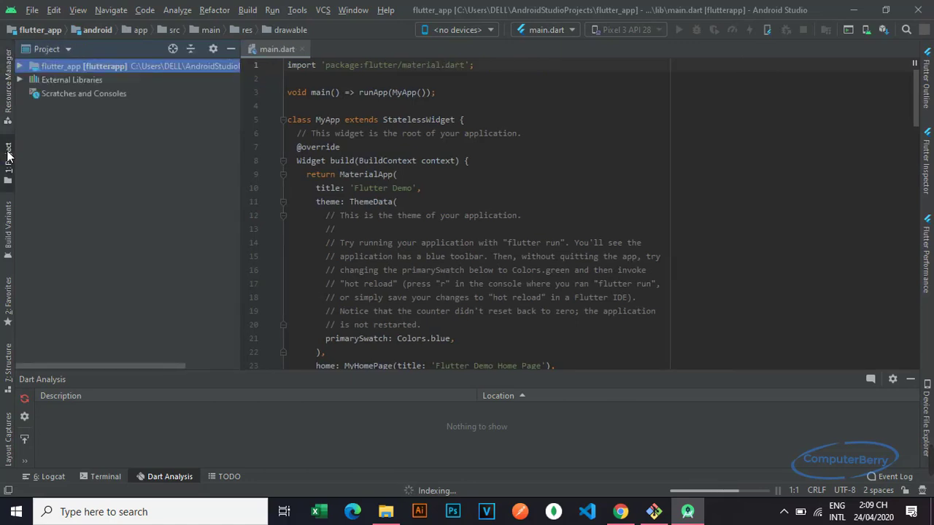
{"action": "left_click", "coordinate": [20, 68]}
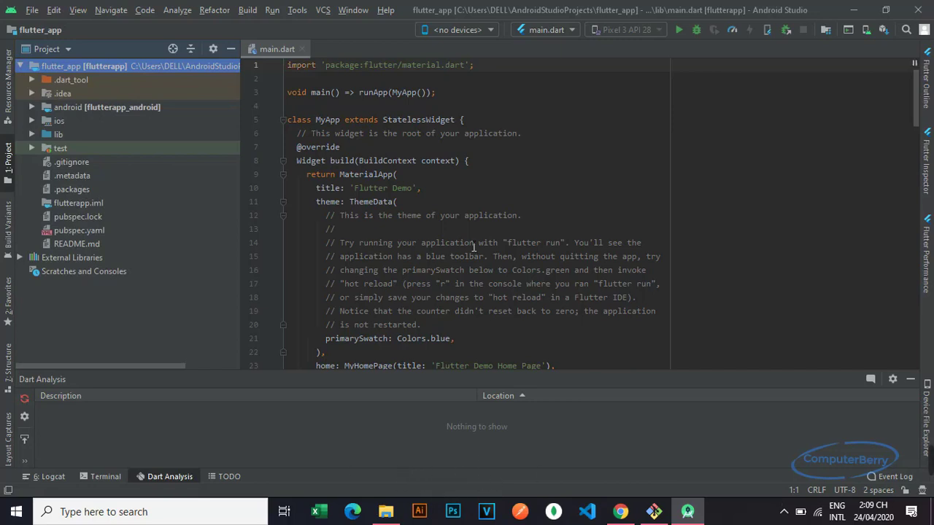
Step: Check the available target devices, start a new Android virtual device with Pixel 3a hardware, and proceed to the system image selection
{"action": "left_click", "coordinate": [492, 30]}
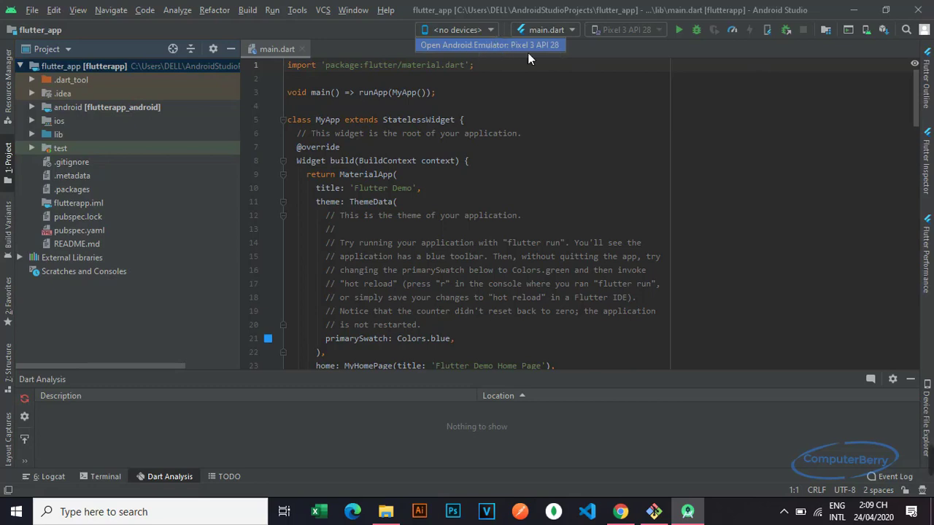
{"action": "left_click", "coordinate": [781, 46]}
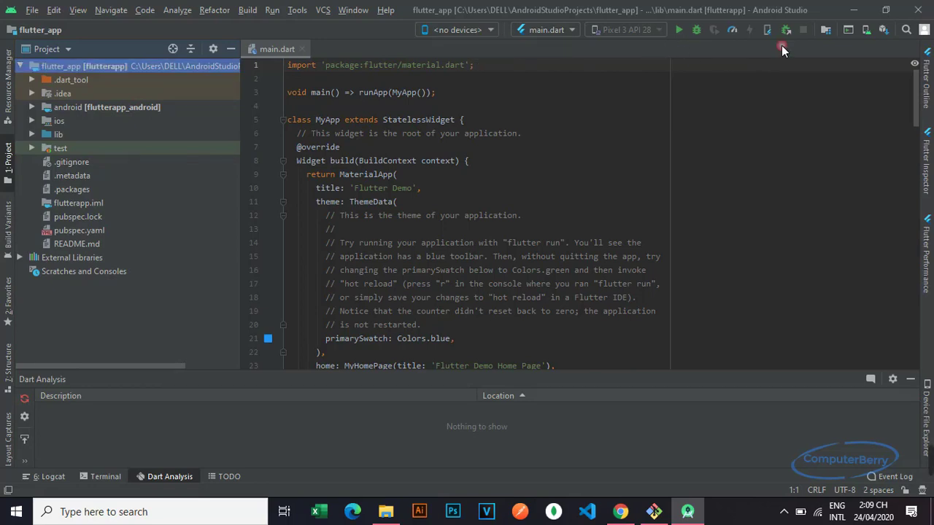
{"action": "left_click", "coordinate": [866, 31]}
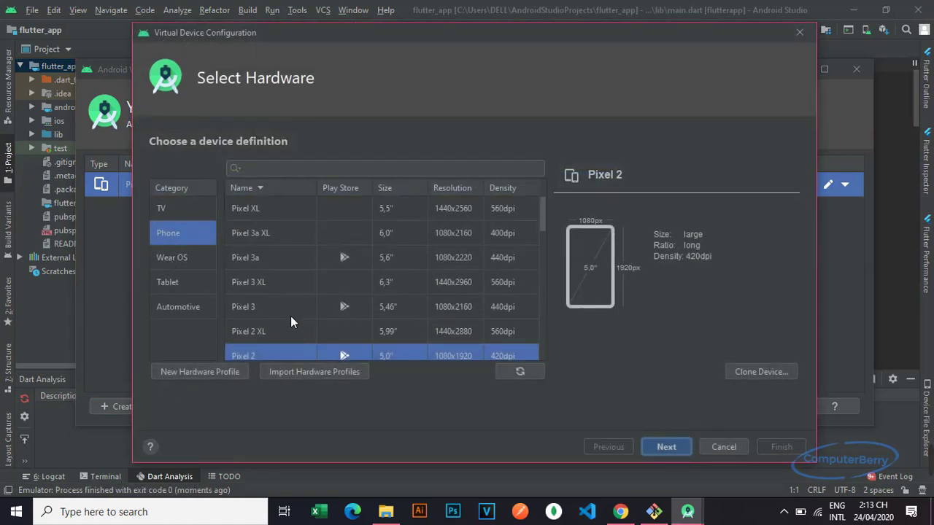
{"action": "left_click", "coordinate": [269, 261]}
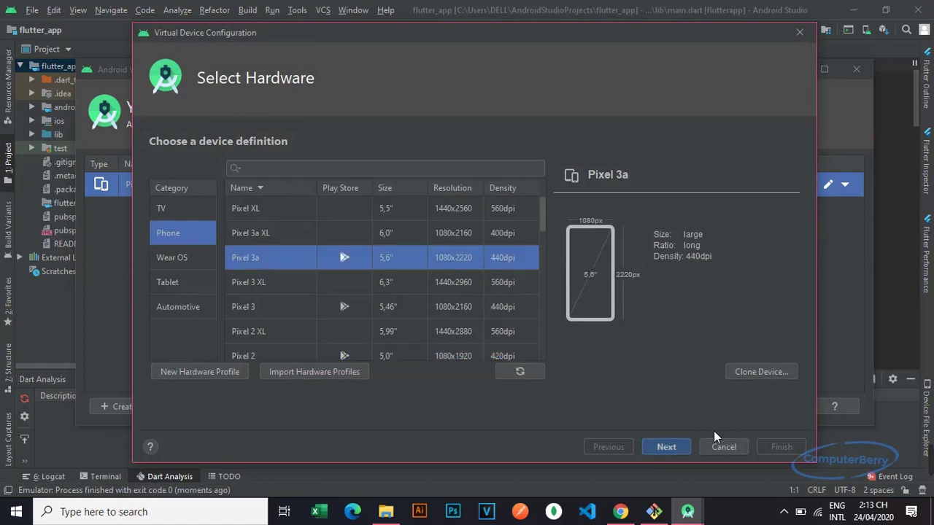
{"action": "left_click", "coordinate": [663, 448]}
{"action": "left_click", "coordinate": [660, 448]}
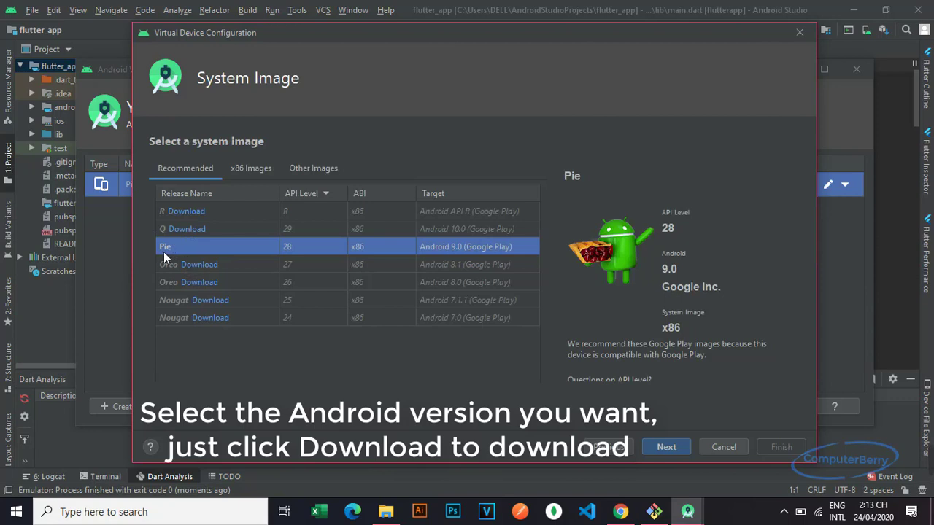
Step: Start downloading the Oreo API 27 system image and cancel the installation
{"action": "left_click", "coordinate": [211, 267]}
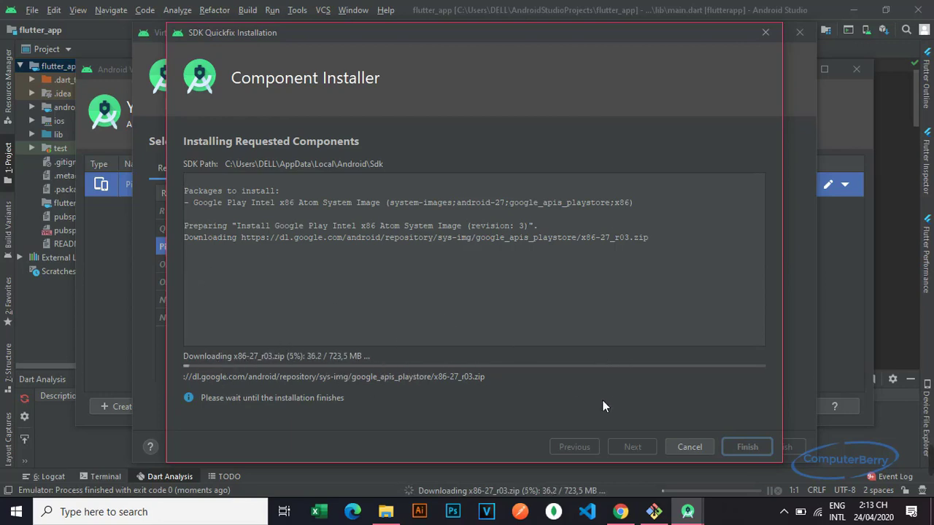
{"action": "left_click", "coordinate": [689, 447]}
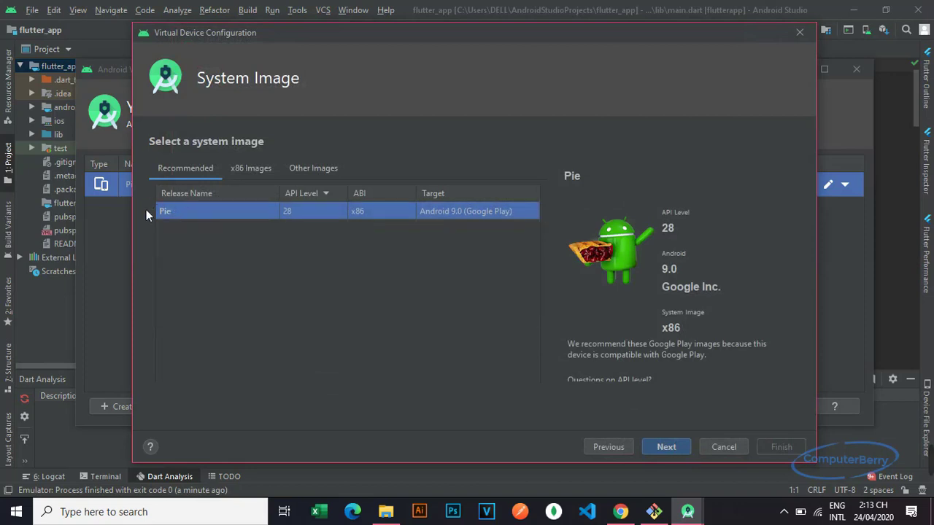